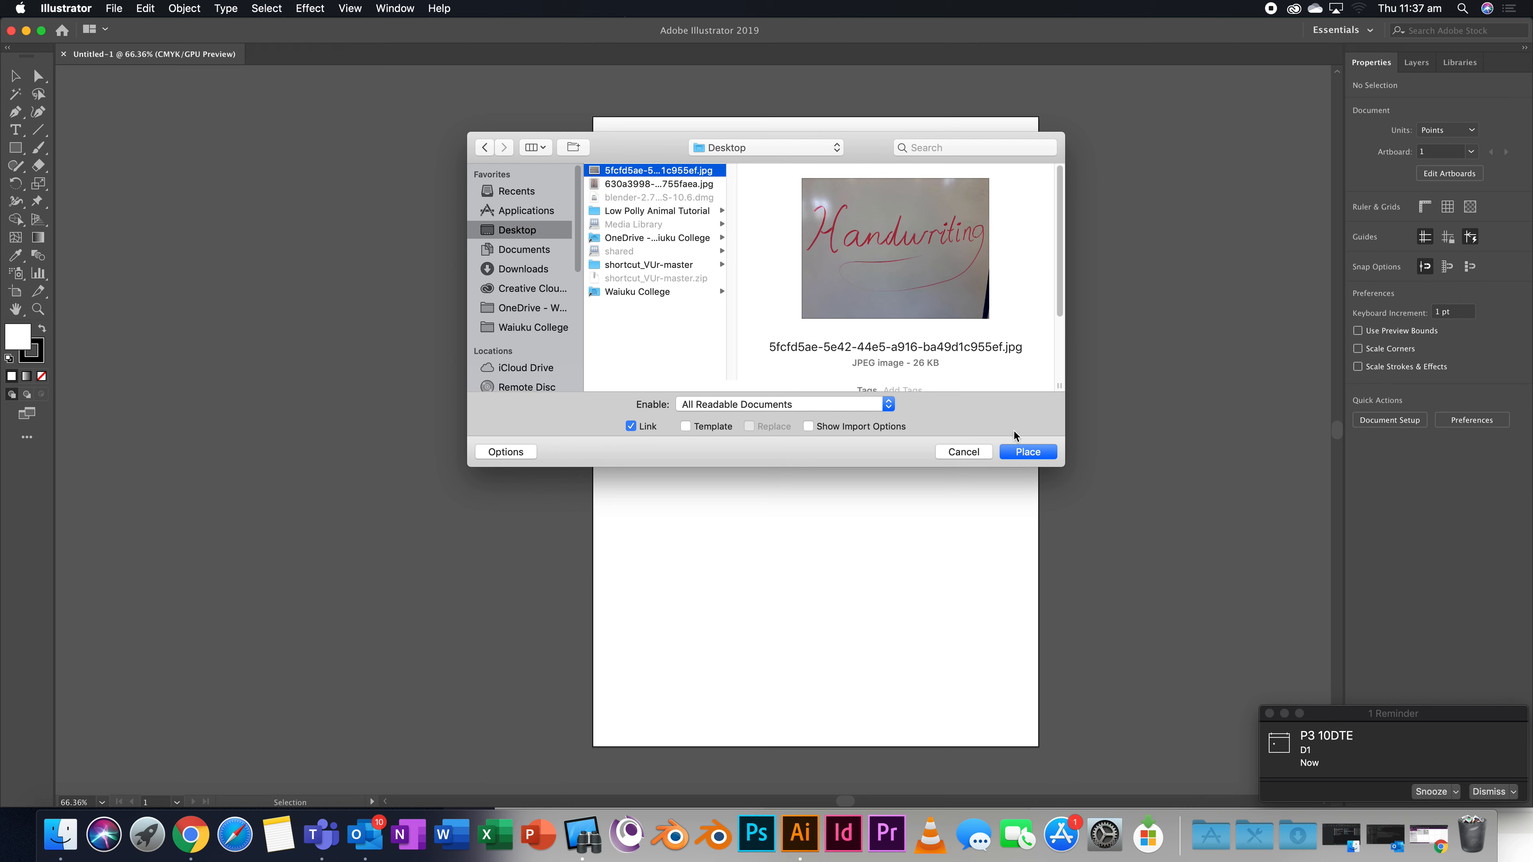
Step: Place the linked handwriting photo on the artboard and scale it proportionally to about 568 × 426 pt
{"action": "left_click", "coordinate": [1028, 451]}
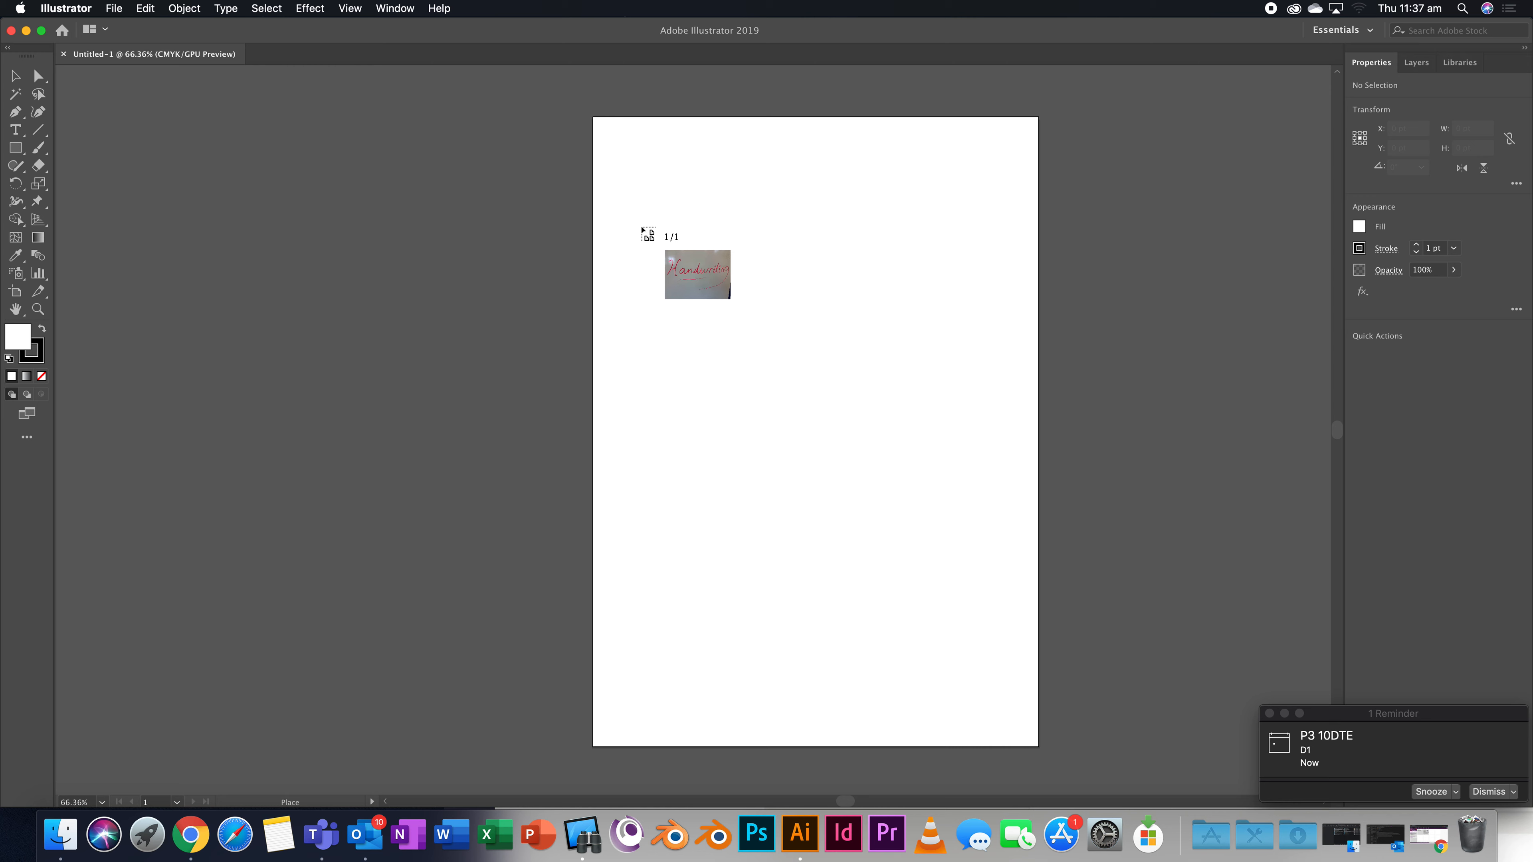
{"action": "left_click_drag", "start_coordinate": [639, 227], "coordinate": [1048, 522]}
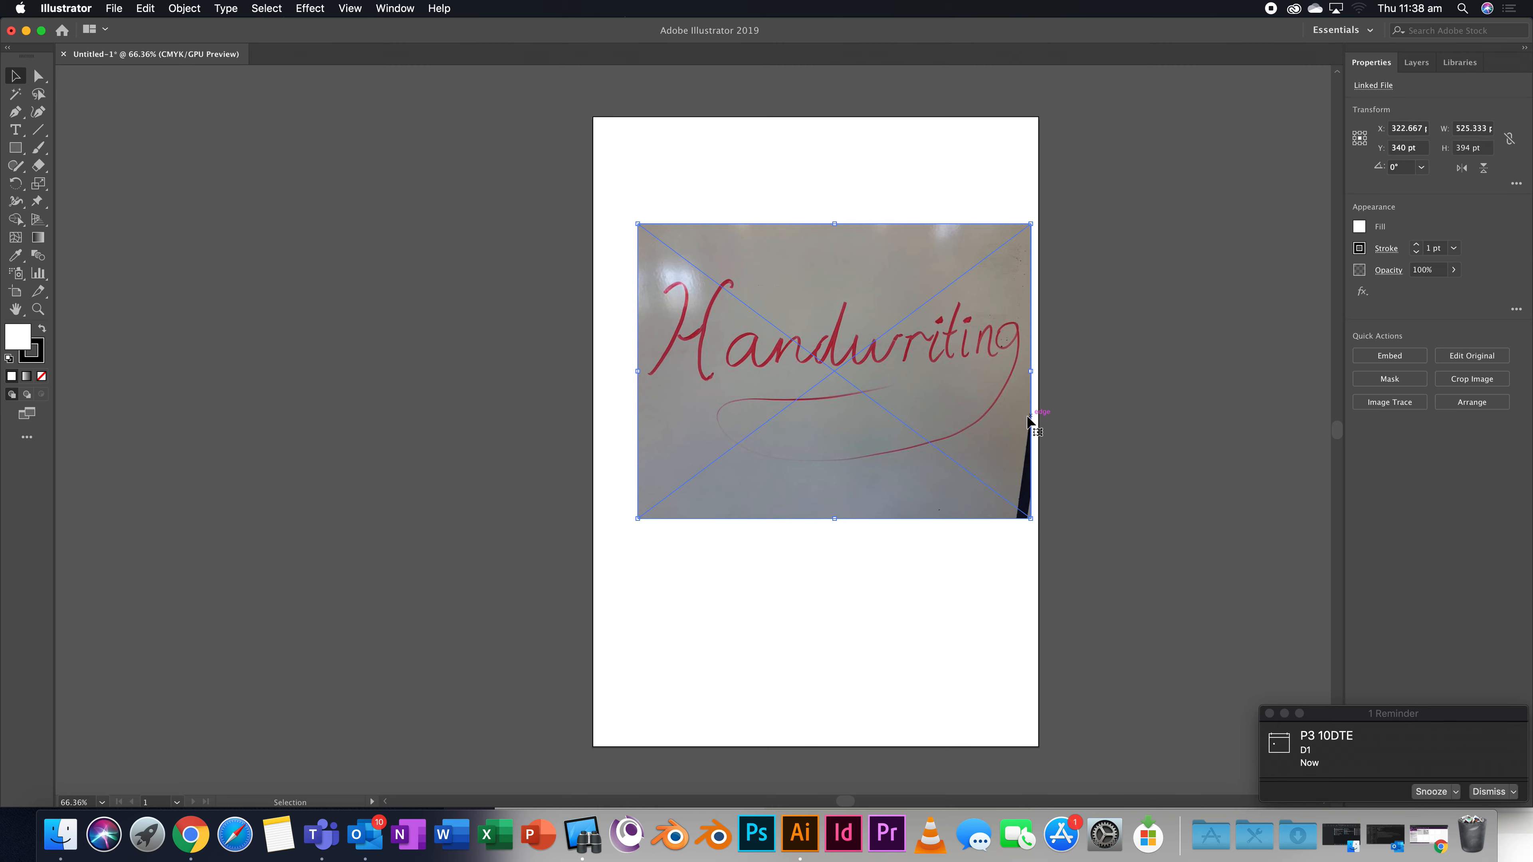
{"action": "left_click_drag", "start_coordinate": [836, 518], "coordinate": [841, 371]}
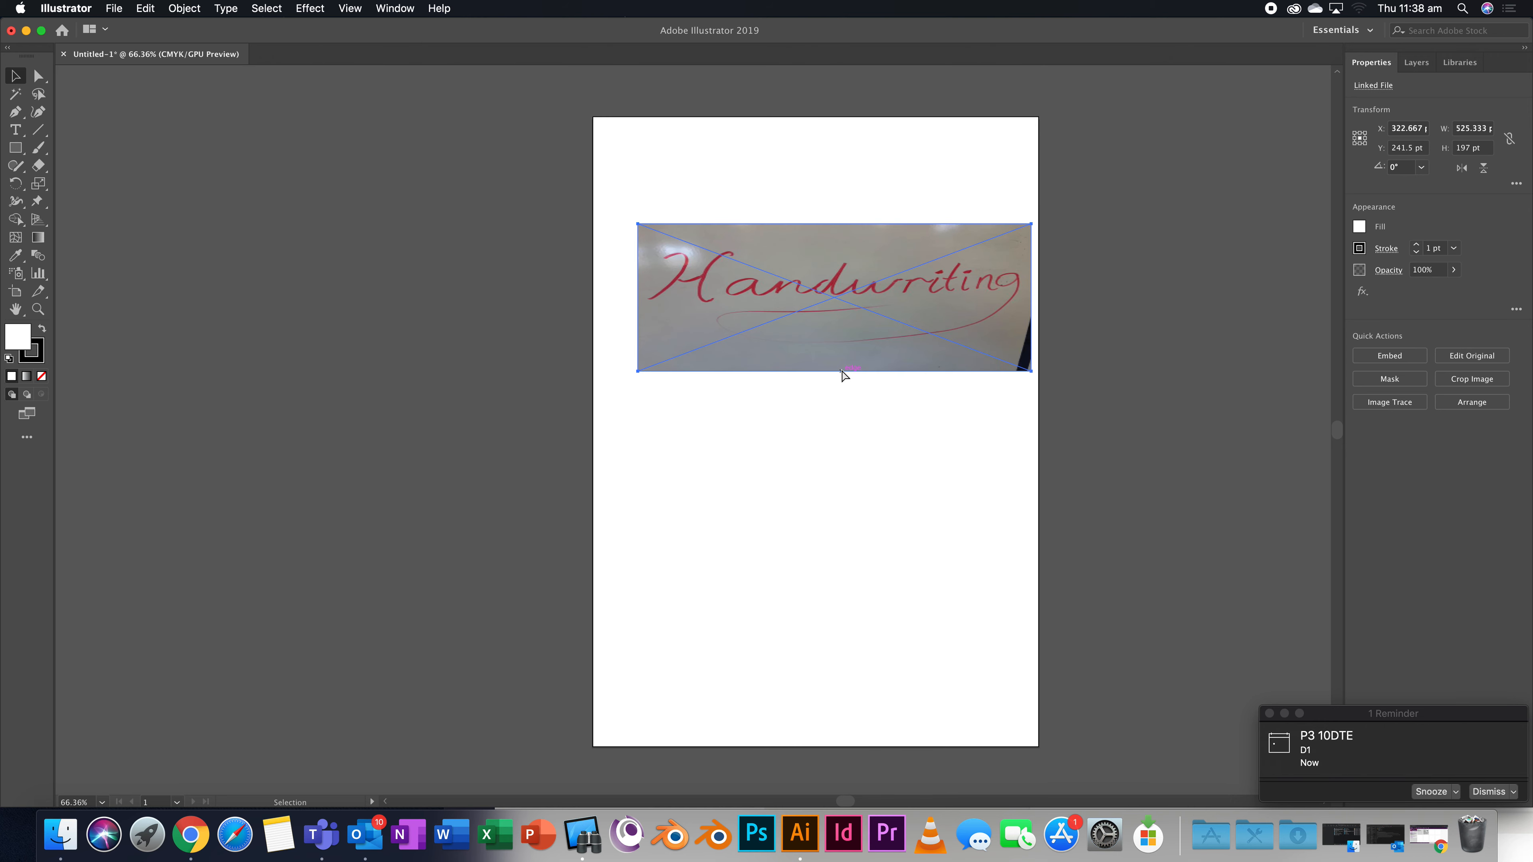
{"action": "key", "text": "super+z"}
{"action": "left_click_drag", "start_coordinate": [642, 519], "coordinate": [582, 547]}
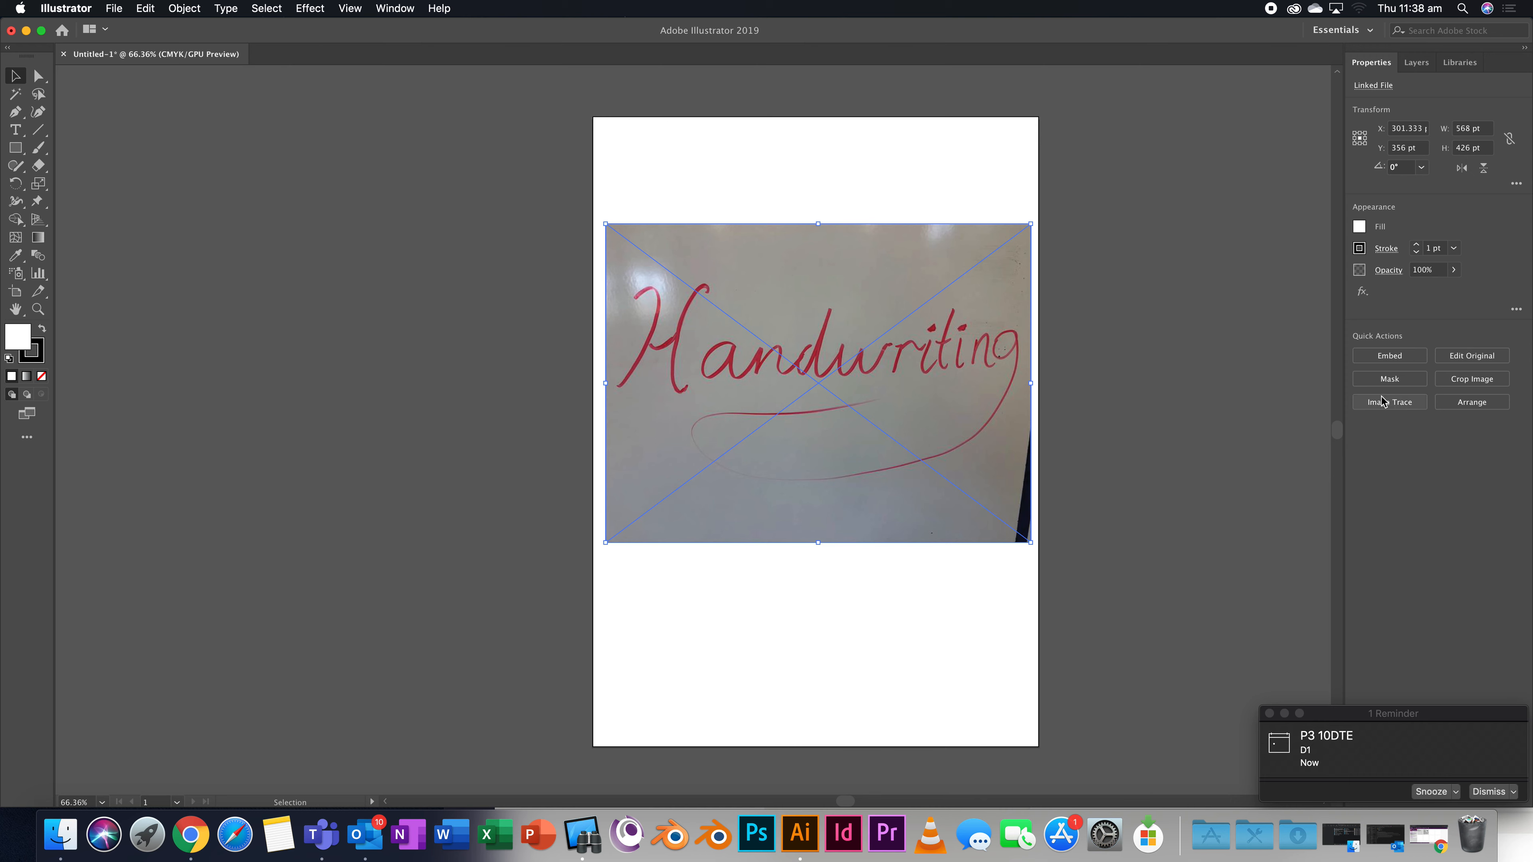
Step: Keep the Essentials workspace and trace the handwriting photo with the Black and White Logo preset
{"action": "left_click", "coordinate": [1342, 27]}
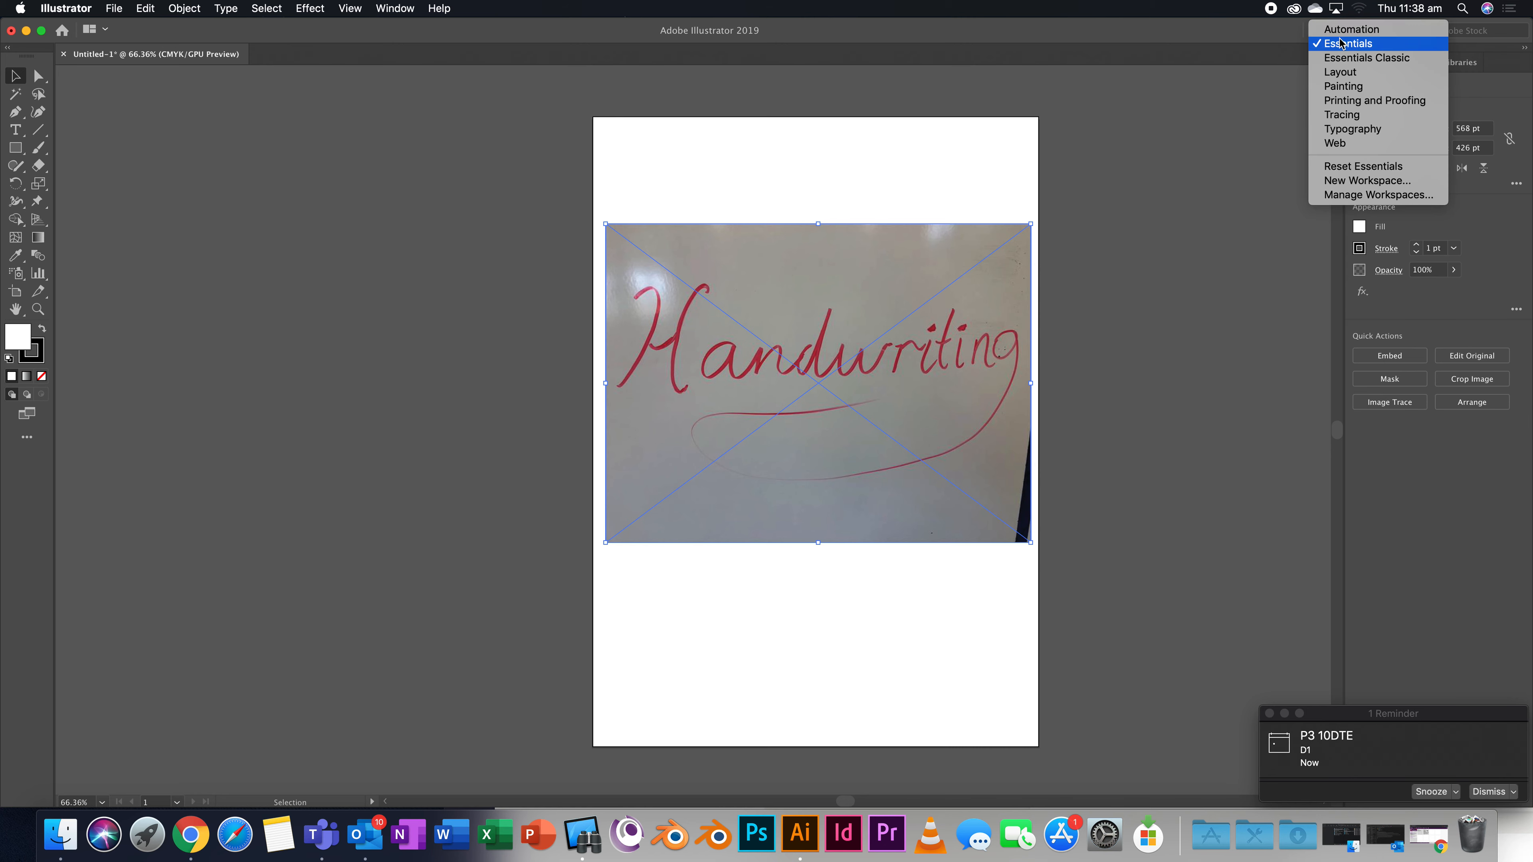
{"action": "left_click", "coordinate": [1341, 43]}
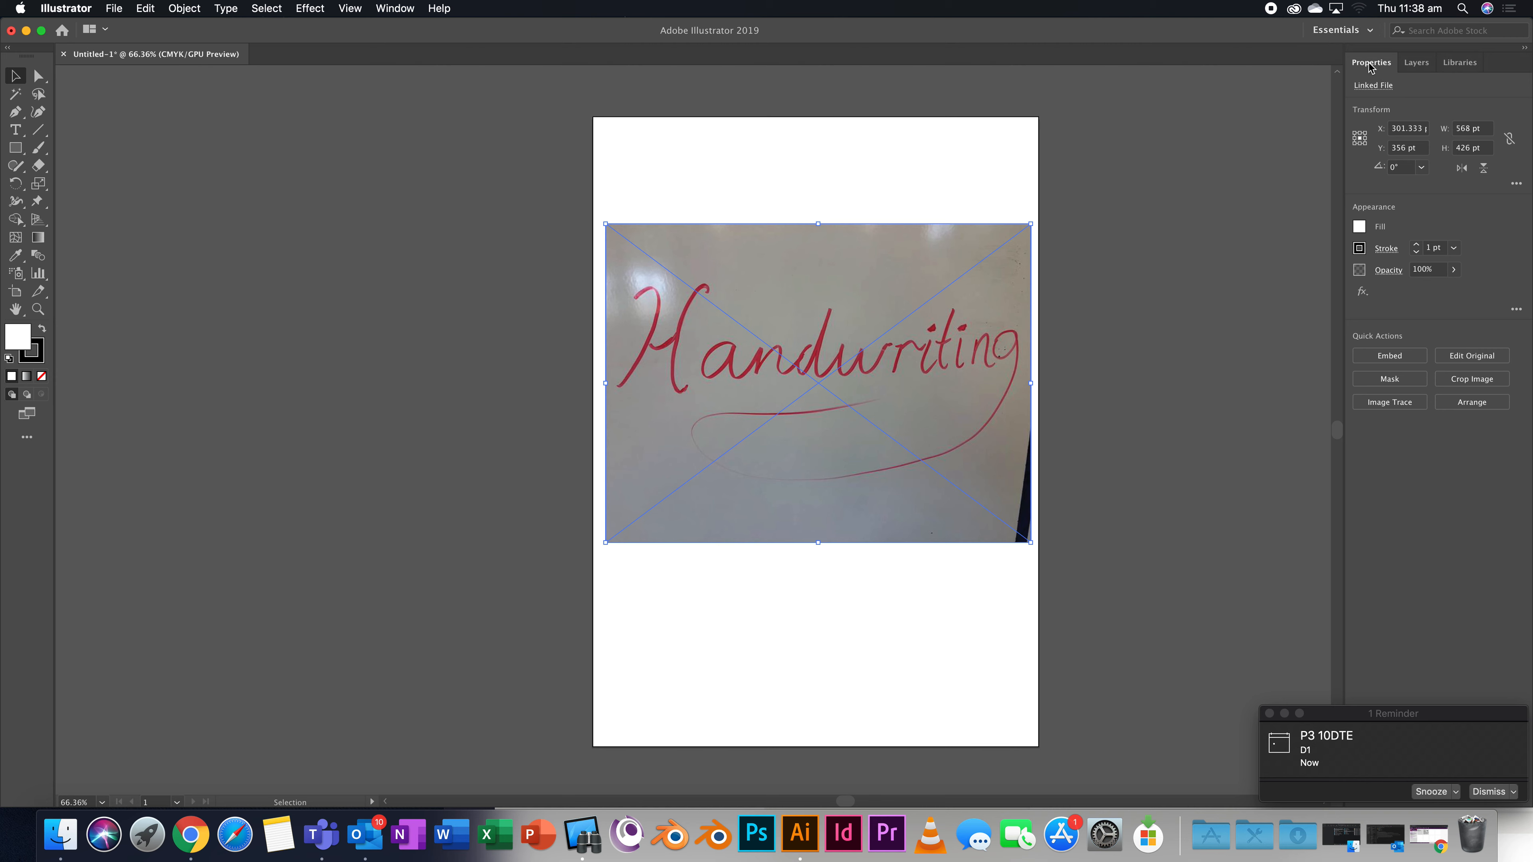
{"action": "left_click", "coordinate": [1388, 403]}
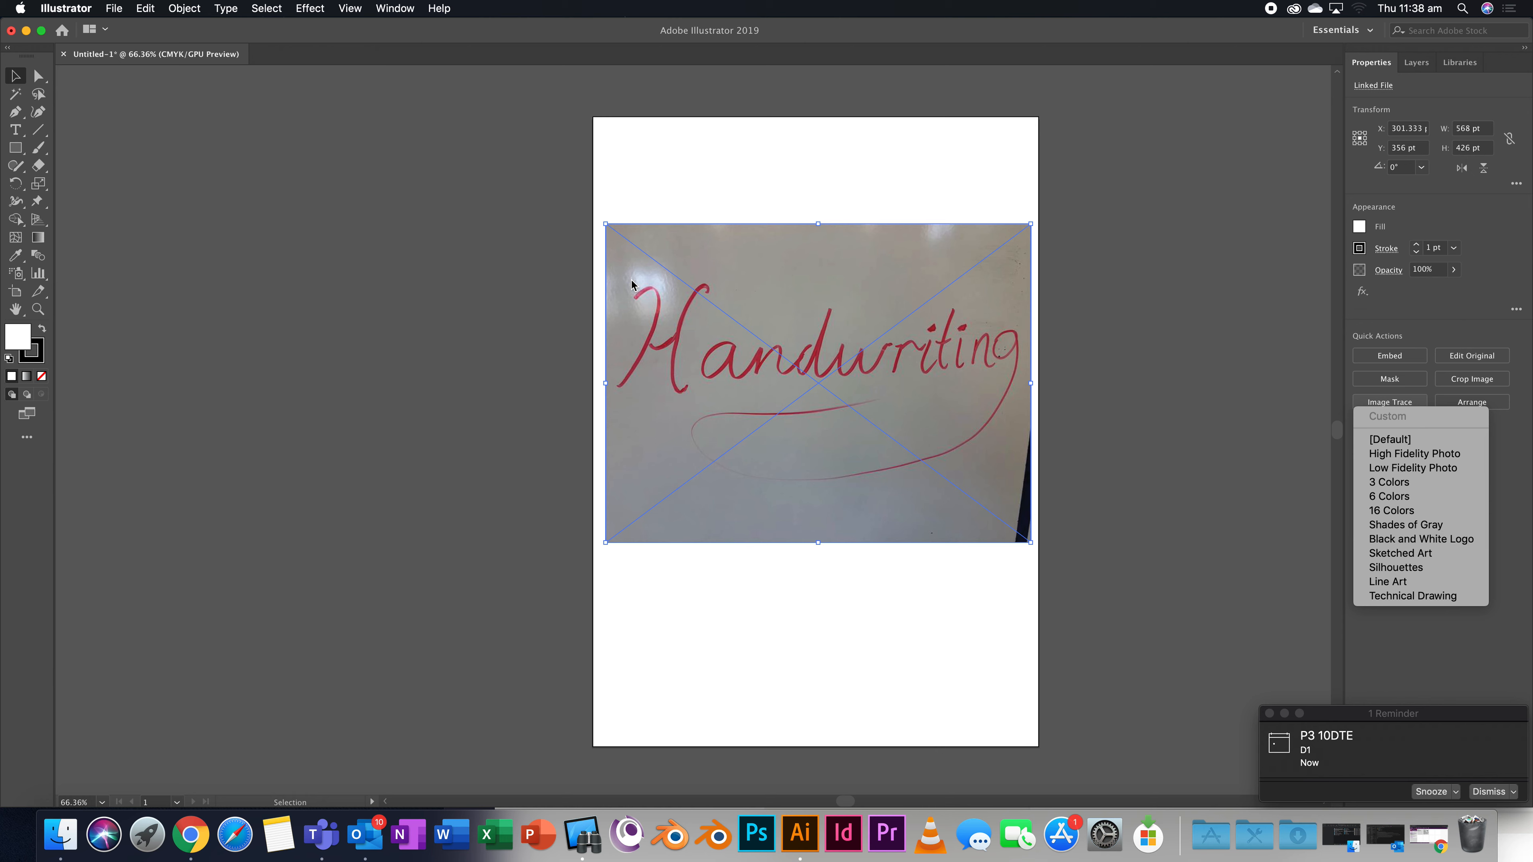
{"action": "left_click", "coordinate": [1424, 544]}
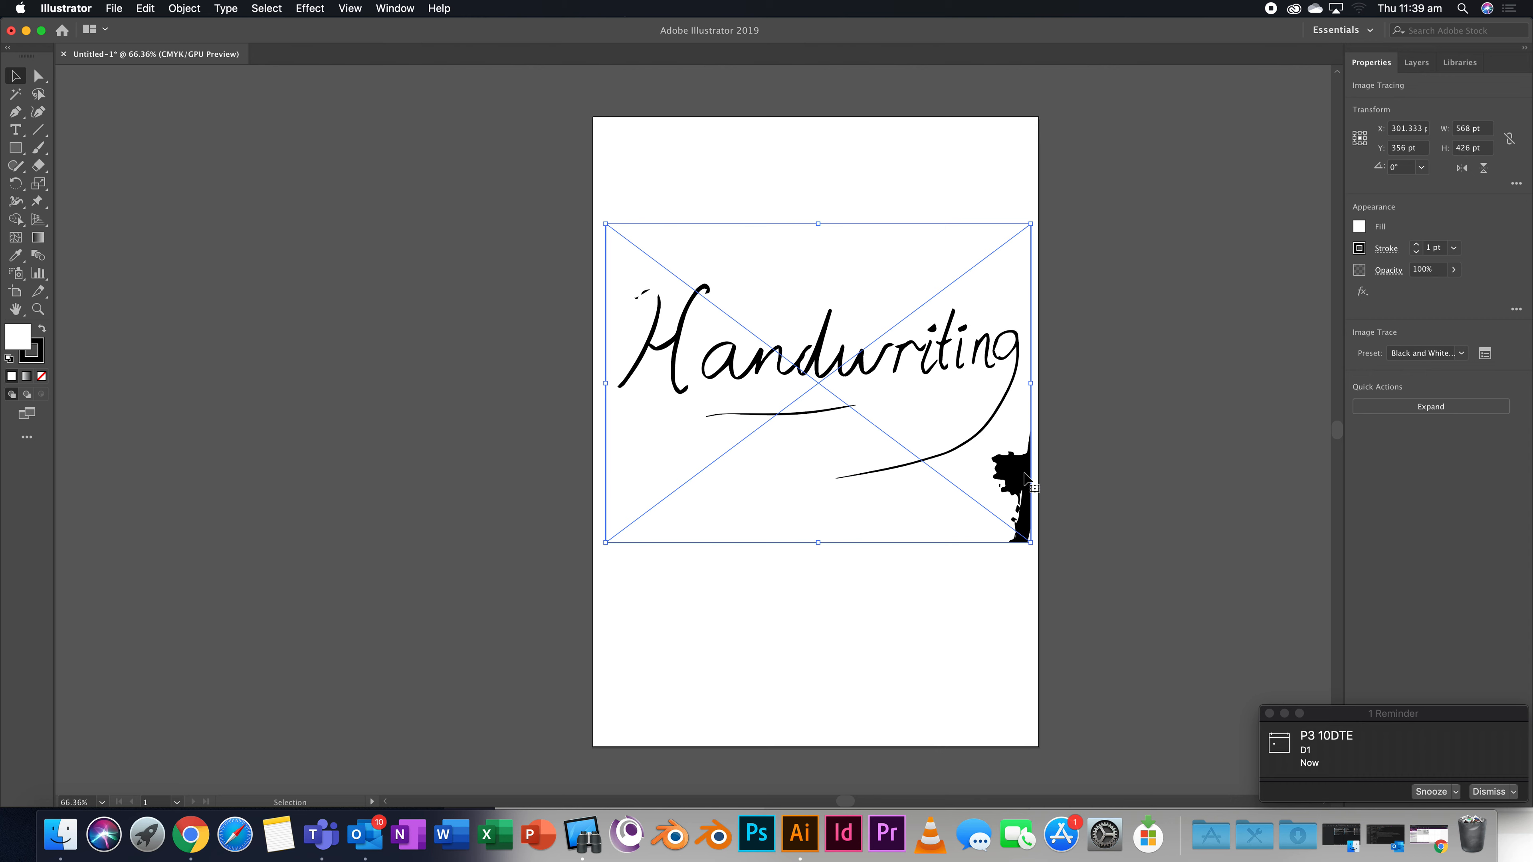
Step: Lower the Image Trace threshold of the handwriting to 107
{"action": "left_click", "coordinate": [1485, 353]}
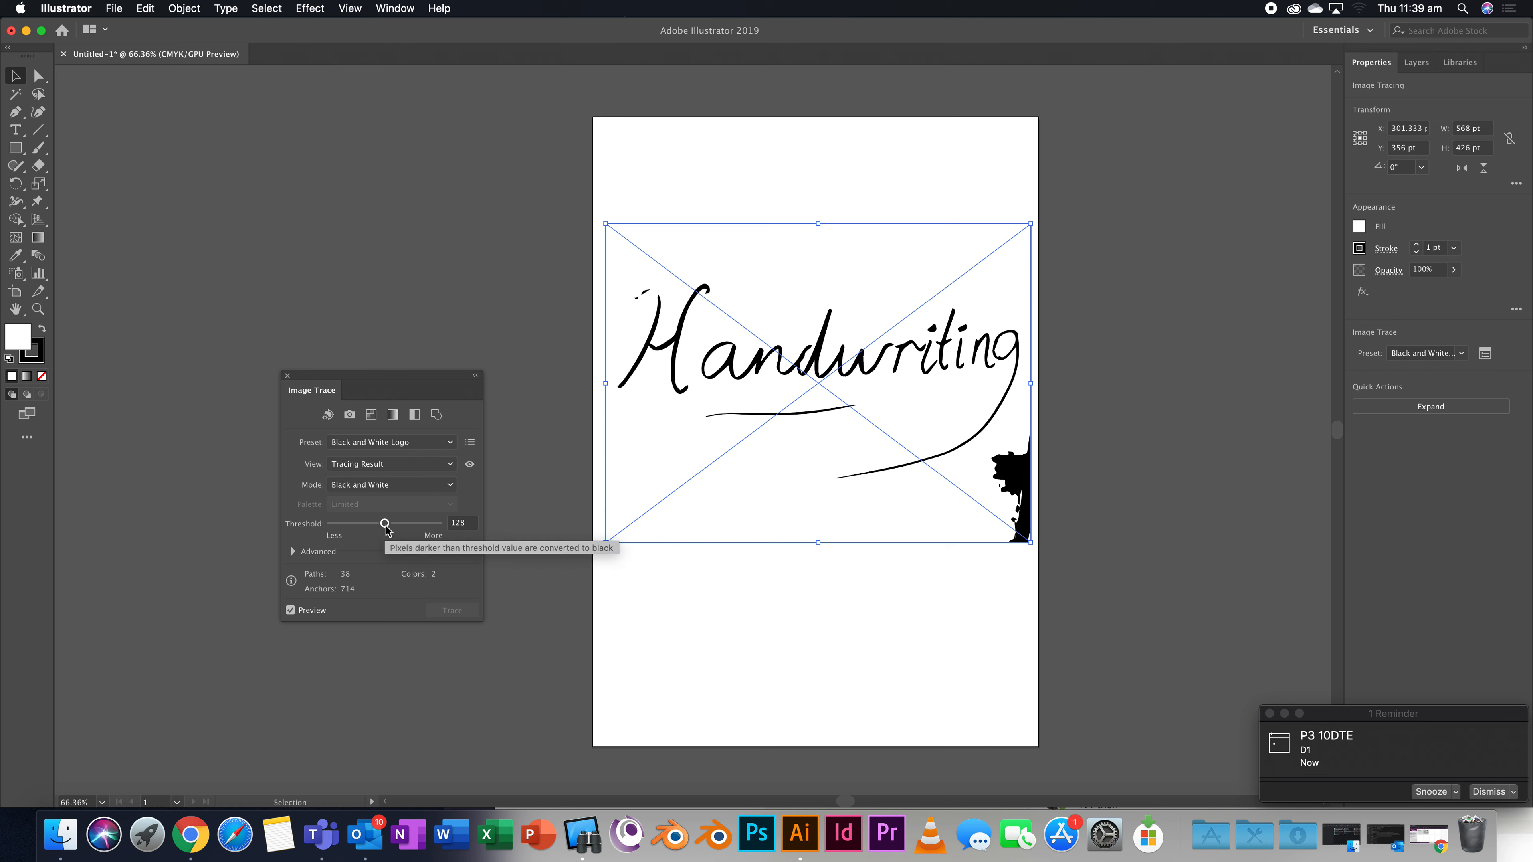
{"action": "mouse_move", "coordinate": [387, 528]}
{"action": "left_mouse_down"}
{"action": "mouse_move", "coordinate": [419, 530]}
{"action": "mouse_move", "coordinate": [350, 531]}
{"action": "mouse_move", "coordinate": [381, 530]}
{"action": "left_mouse_up"}
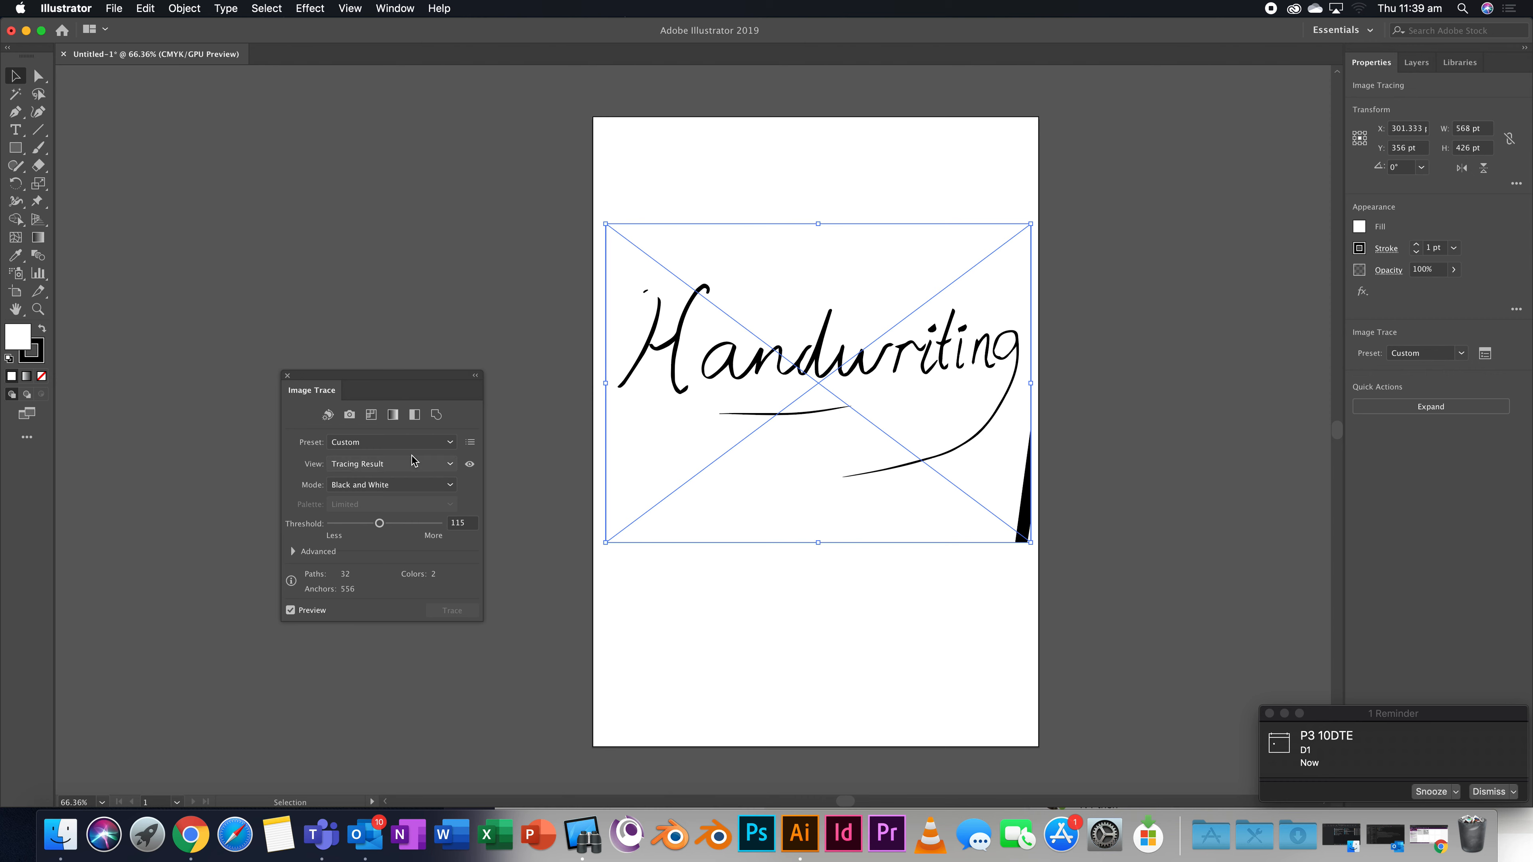
{"action": "left_click_drag", "start_coordinate": [379, 523], "coordinate": [375, 524]}
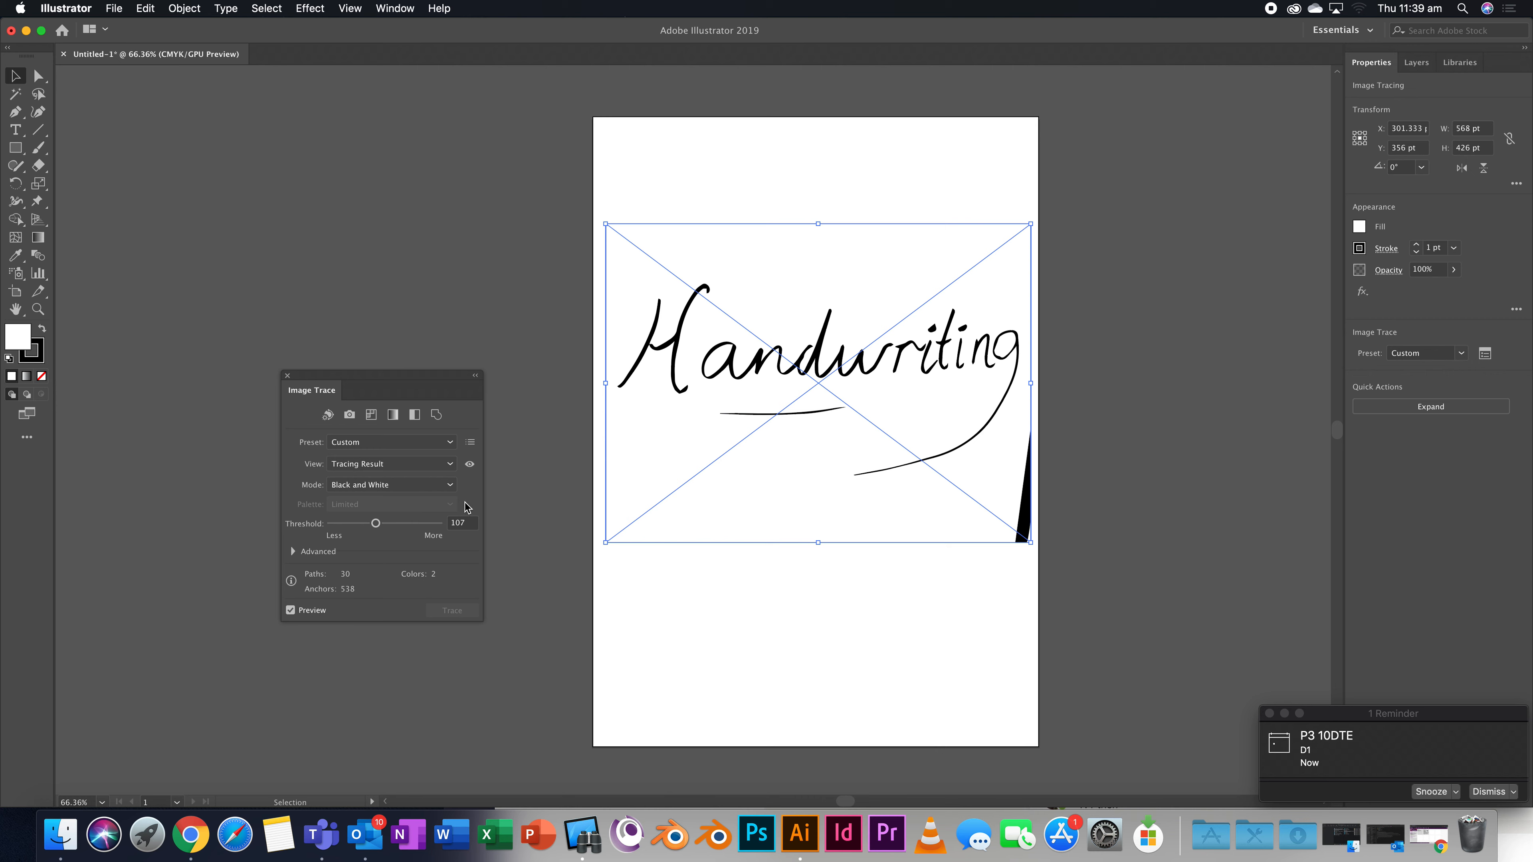
{"action": "left_click", "coordinate": [715, 578]}
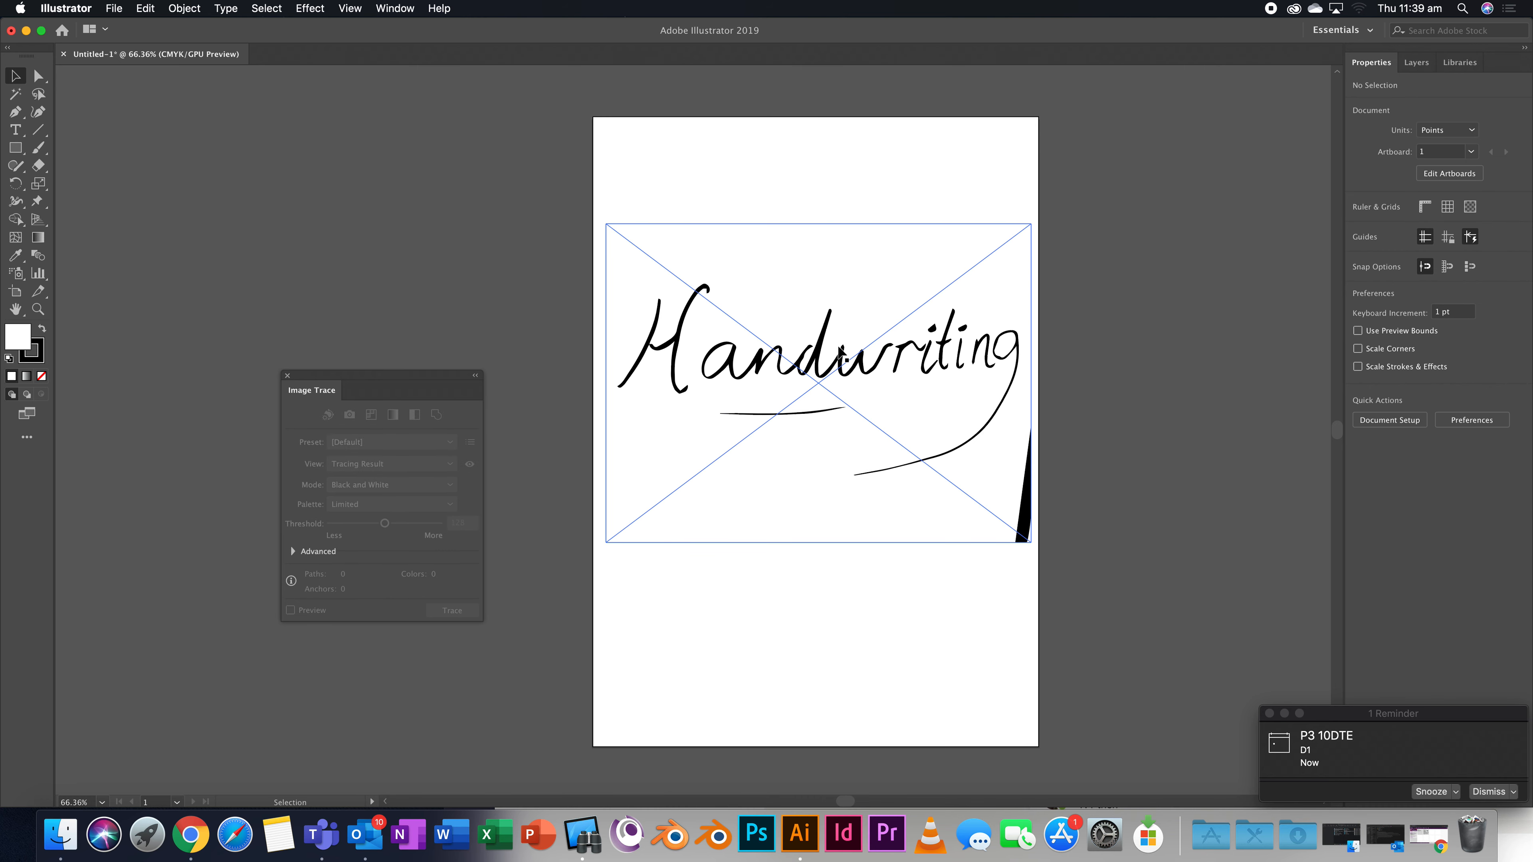
Step: Move the traced handwriting up to Y about 241 pt and expand the tracing into paths
{"action": "left_click_drag", "start_coordinate": [842, 355], "coordinate": [841, 269]}
{"action": "left_click", "coordinate": [828, 470]}
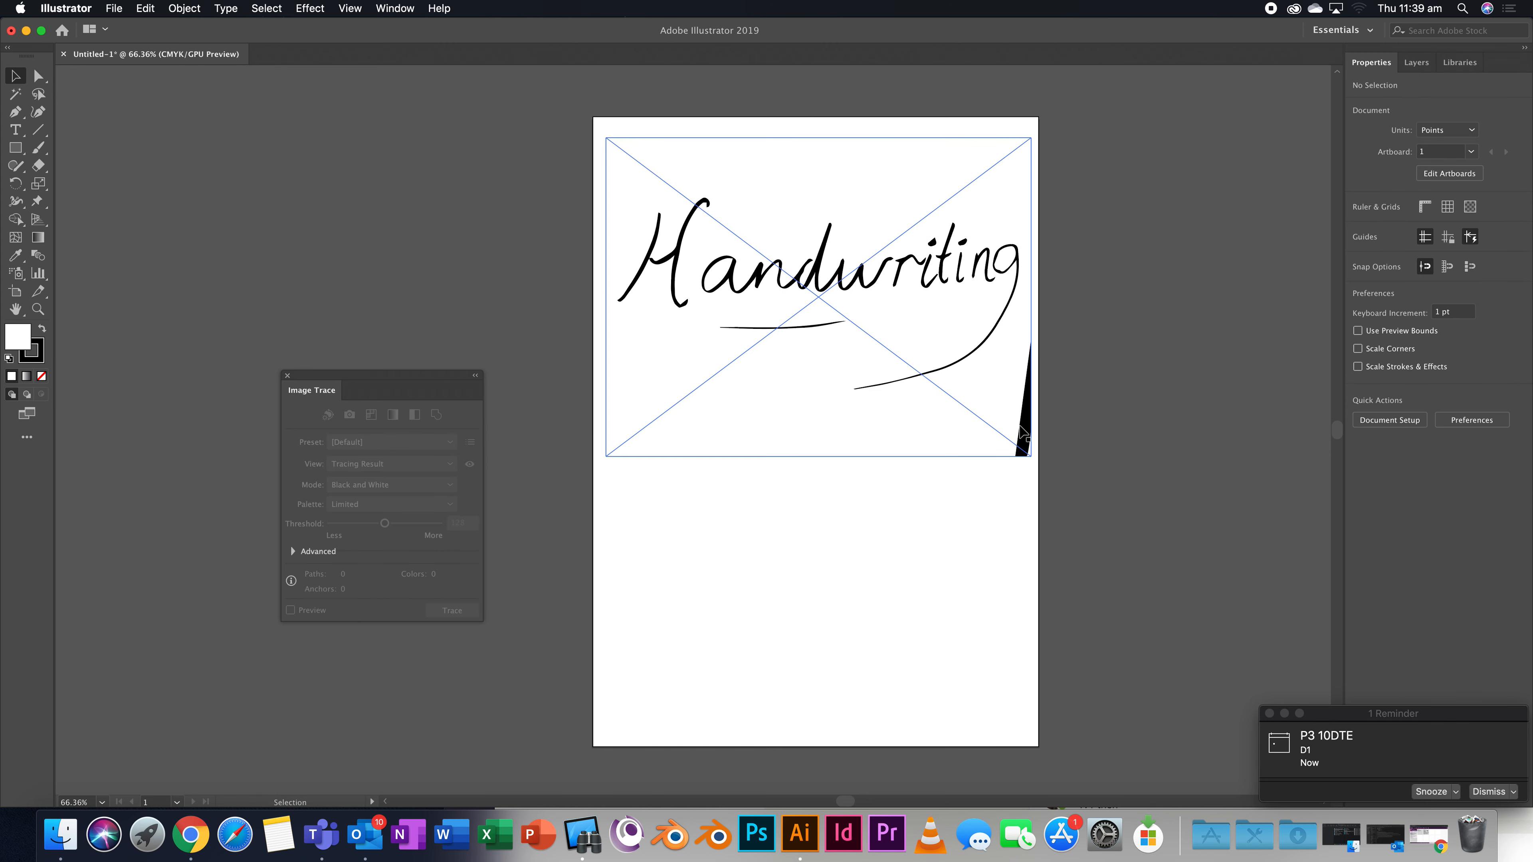
{"action": "left_click", "coordinate": [774, 427]}
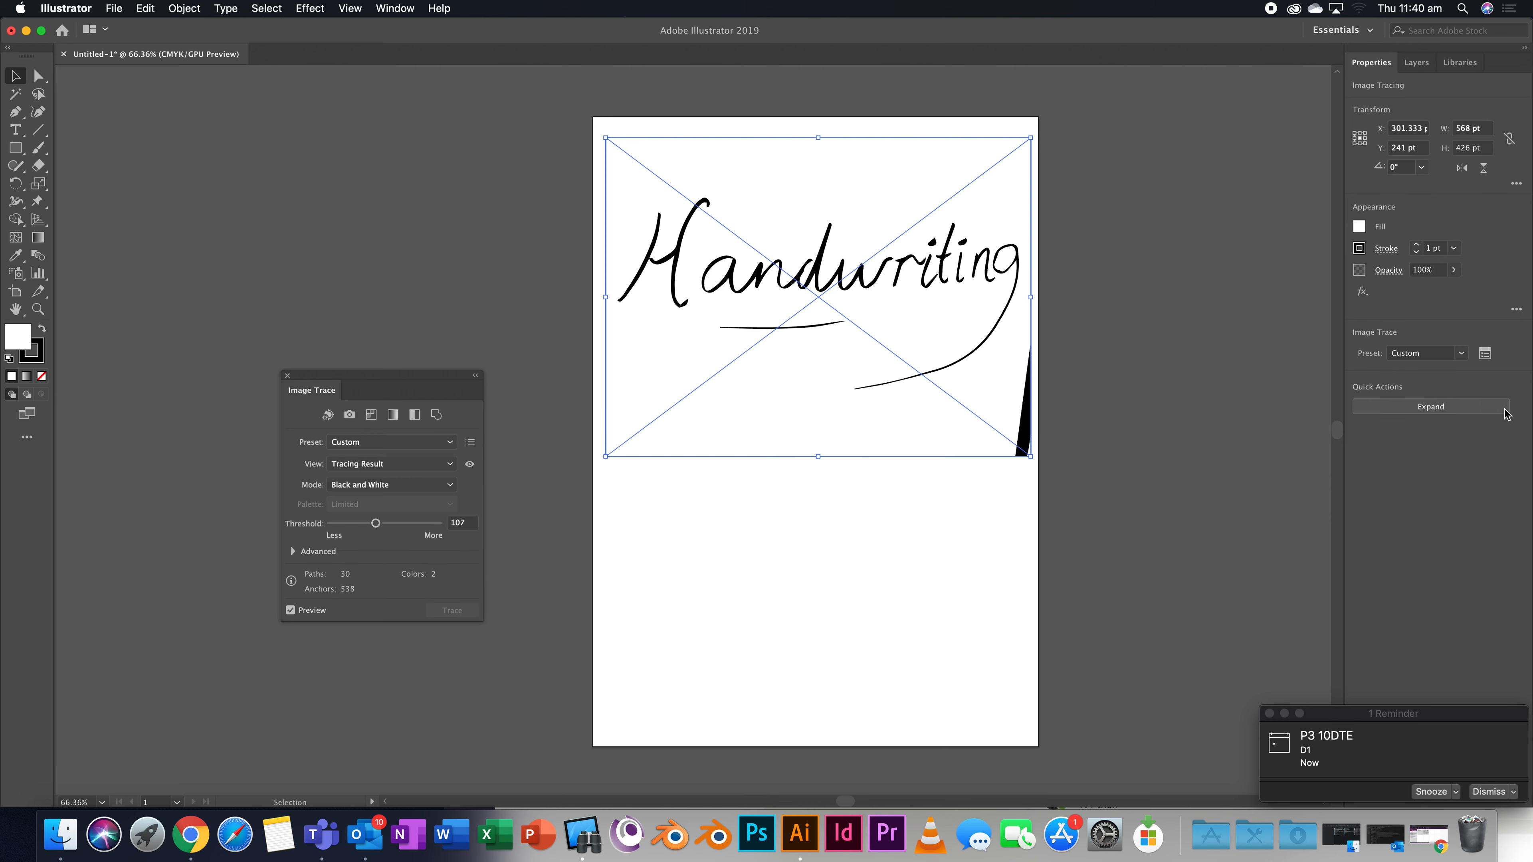
{"action": "left_click", "coordinate": [1430, 407]}
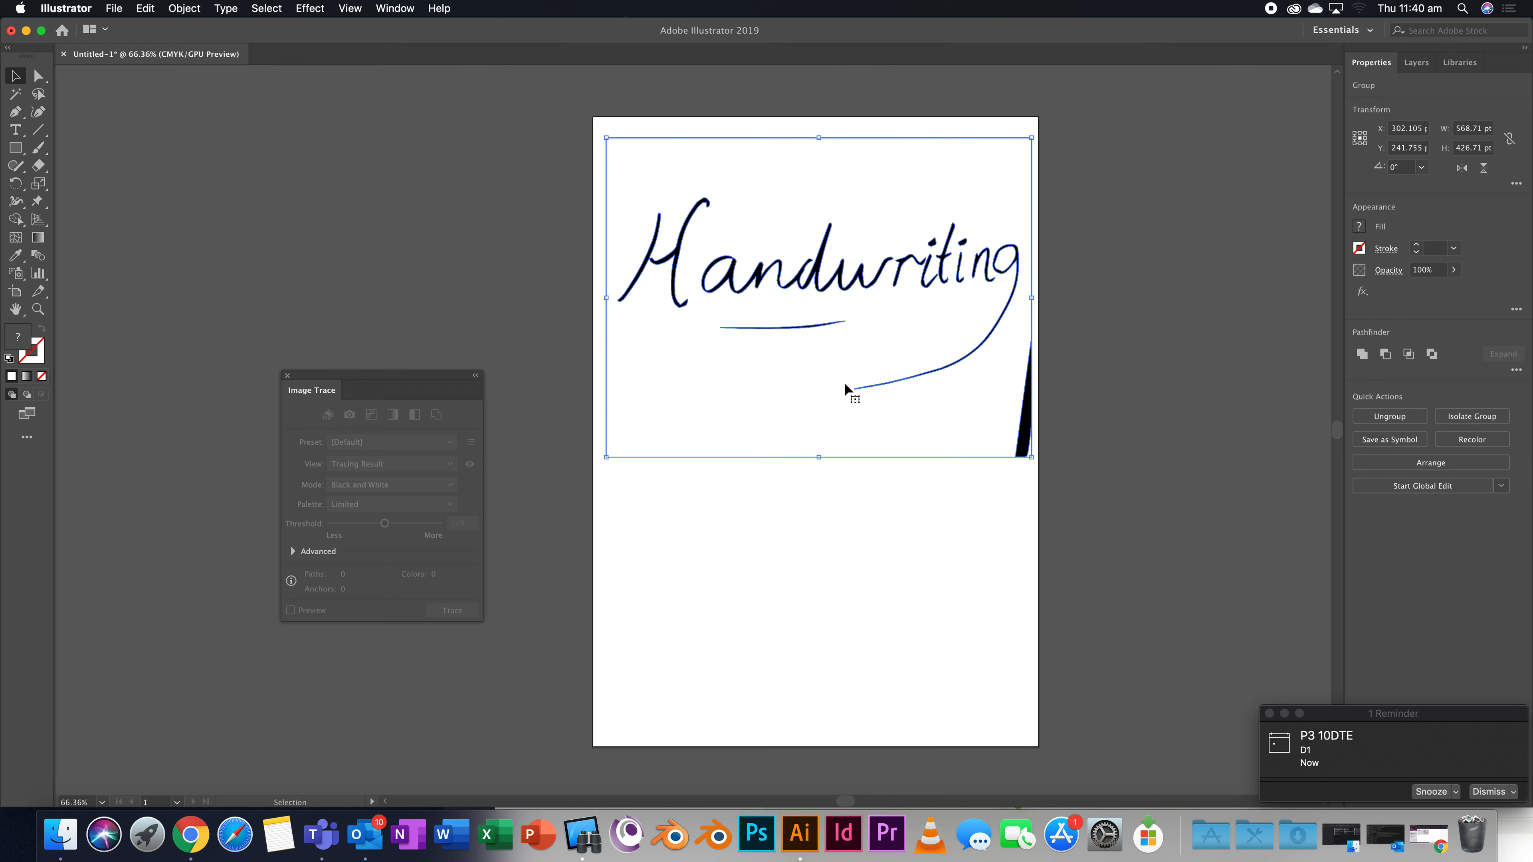
Step: Dismiss the calendar reminder, ungroup the expanded handwriting paths and deselect them
{"action": "left_click", "coordinate": [1486, 793]}
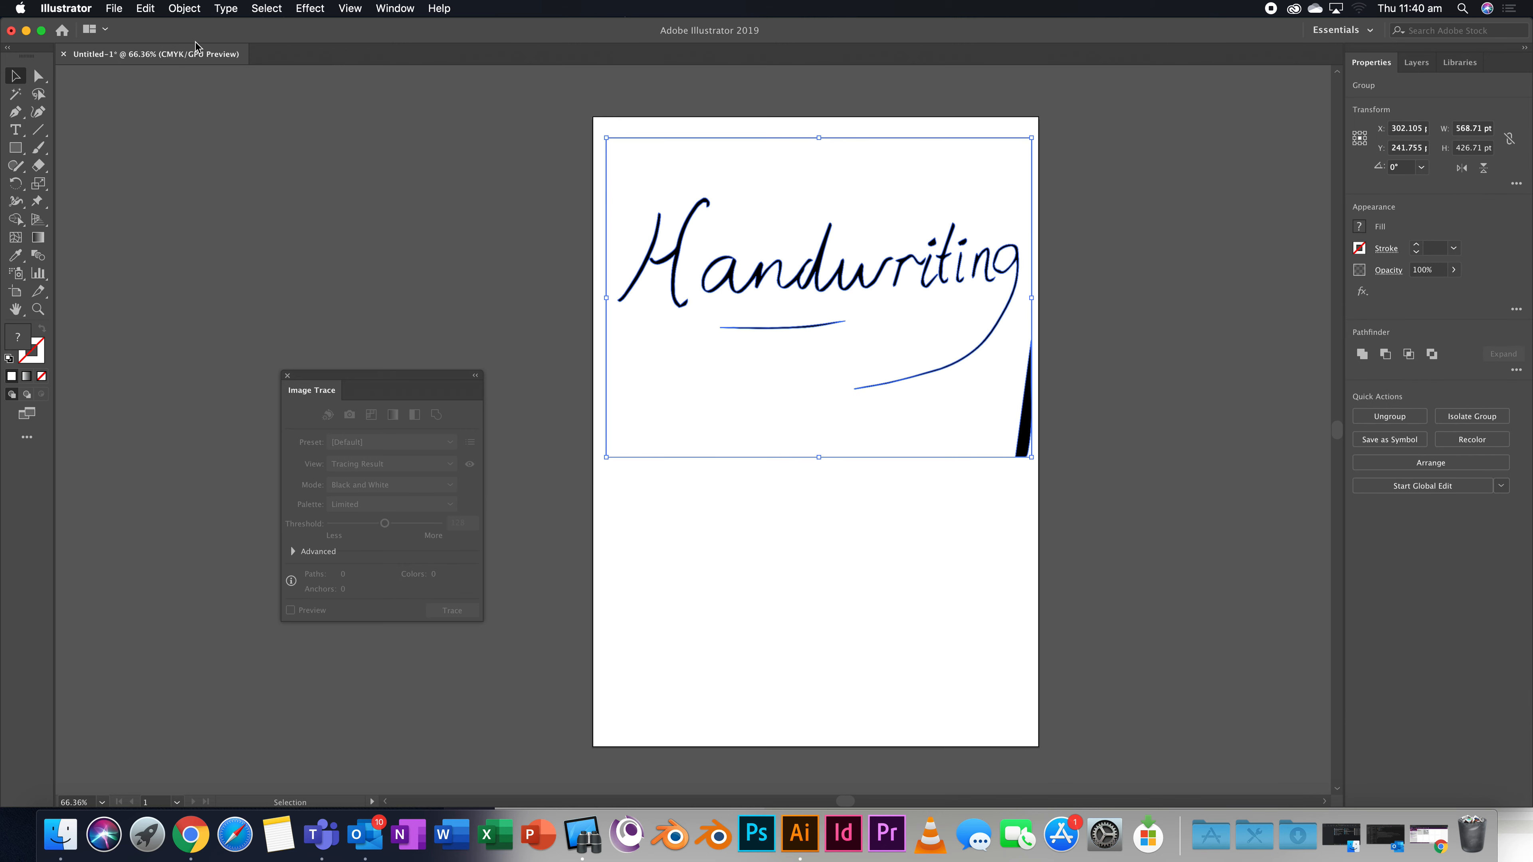
{"action": "left_click", "coordinate": [185, 8]}
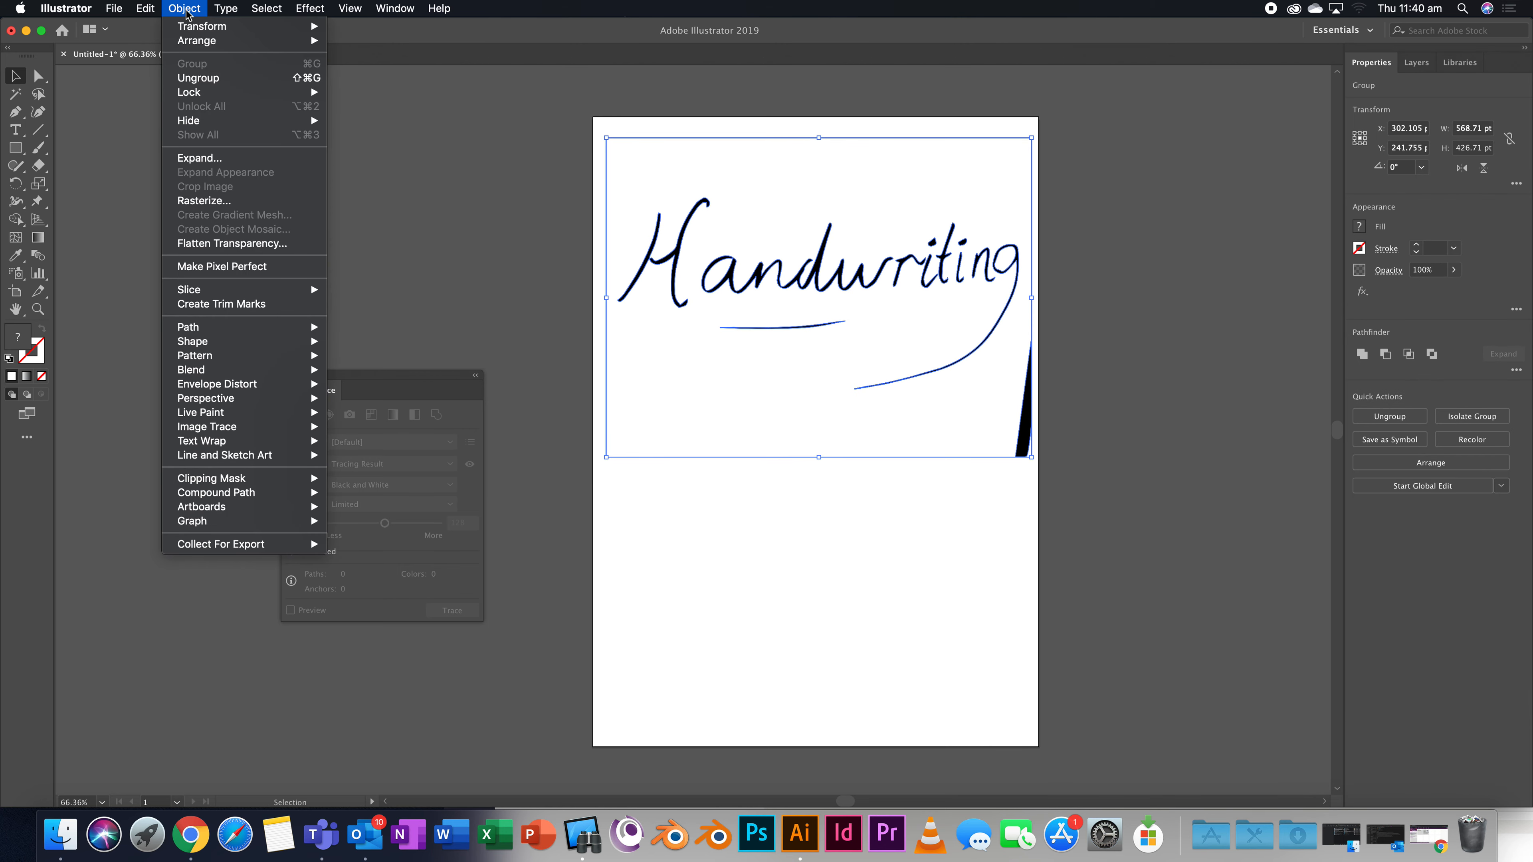
{"action": "left_click", "coordinate": [190, 80]}
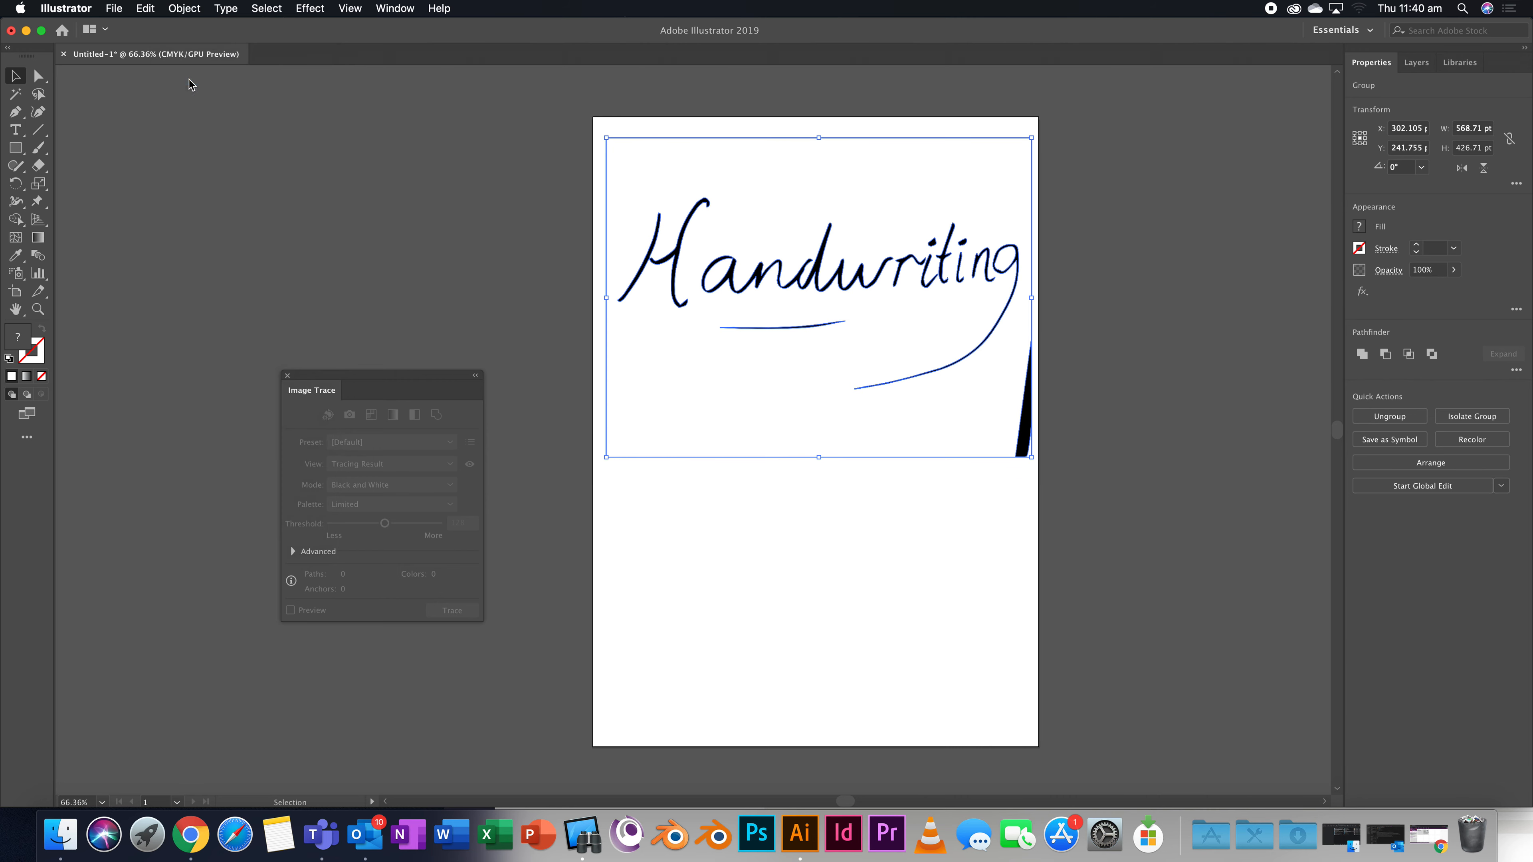
{"action": "left_click", "coordinate": [190, 8]}
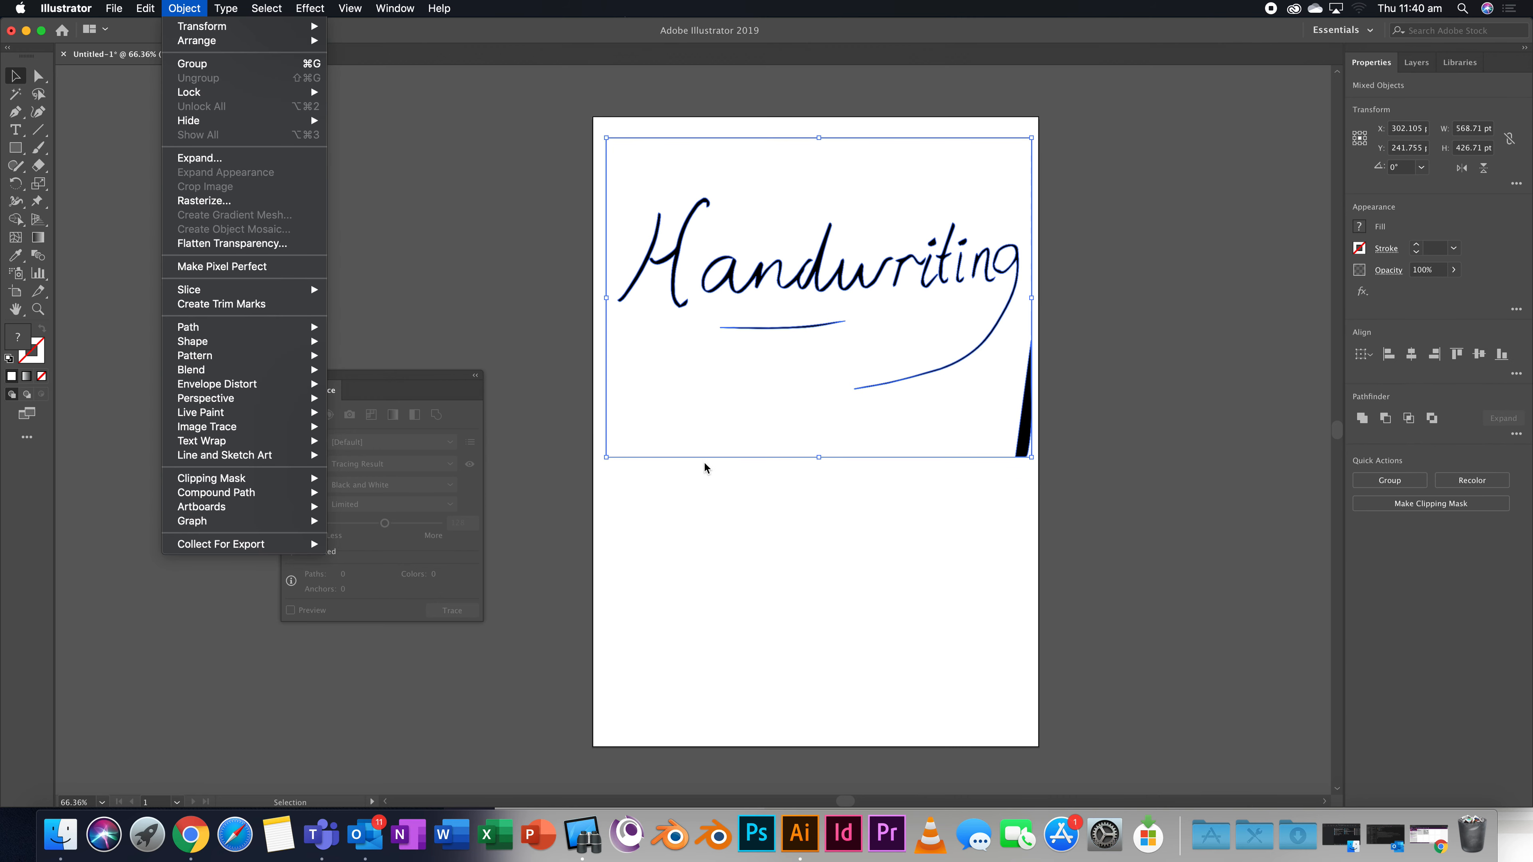
{"action": "left_click", "coordinate": [765, 551]}
{"action": "left_click", "coordinate": [999, 561]}
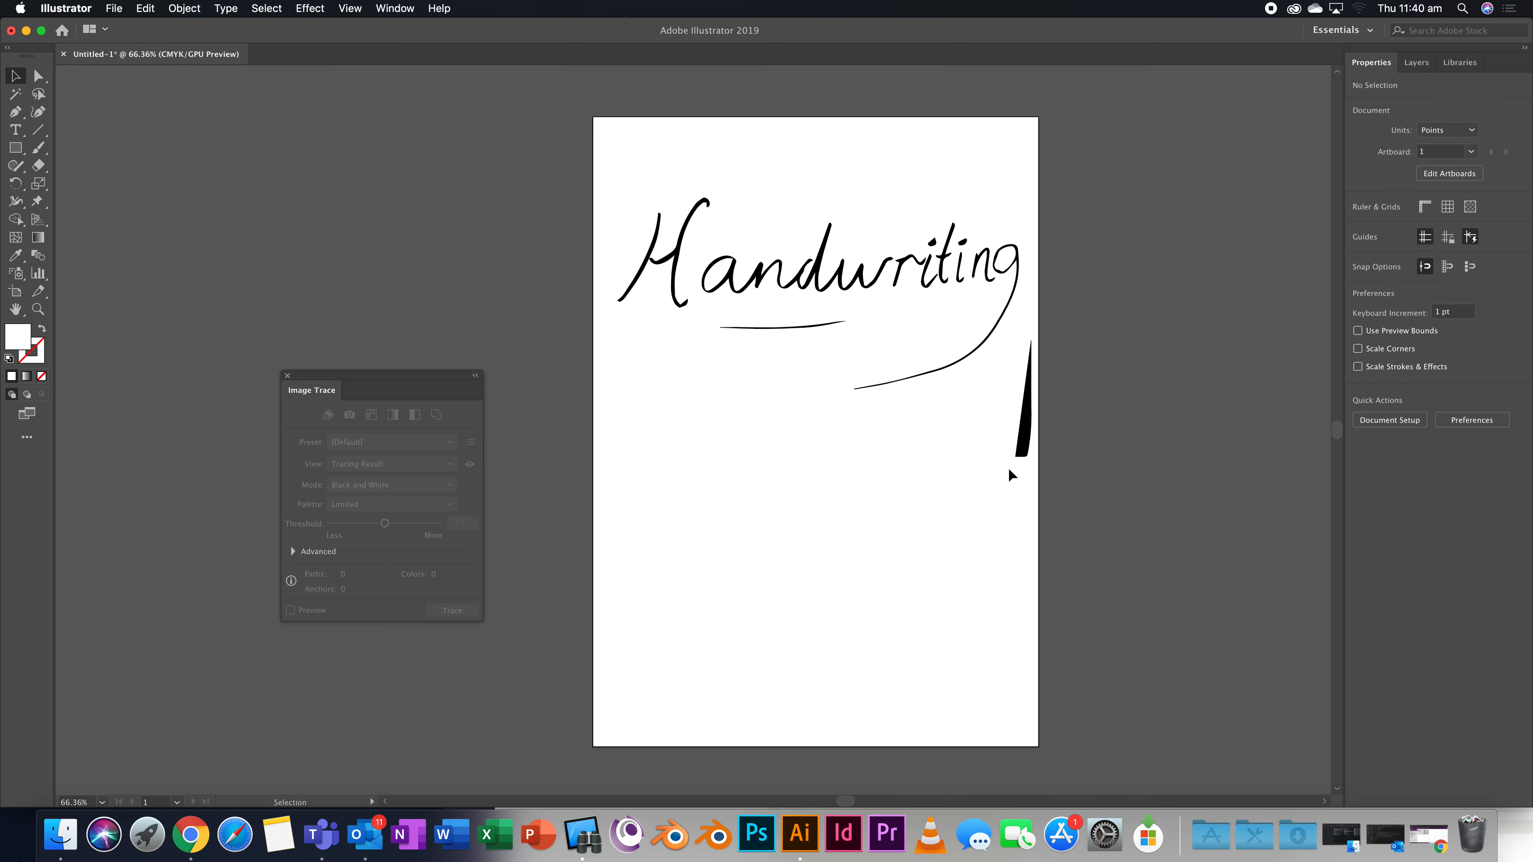
Step: Delete the black wedge near the artboard's edge and the short underline beneath the word
{"action": "left_click", "coordinate": [1022, 430]}
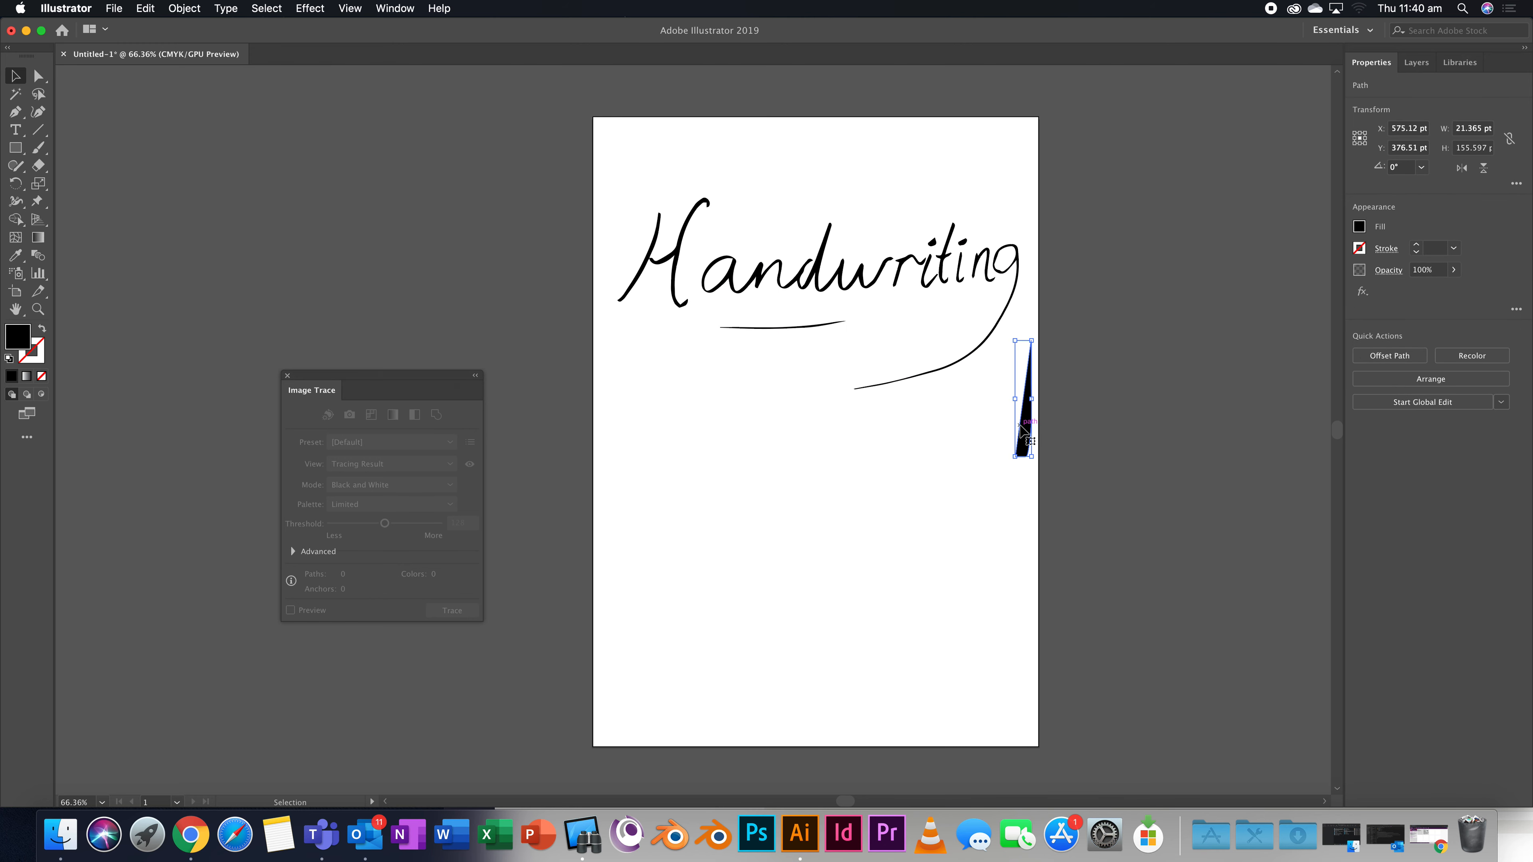
{"action": "key", "text": "Delete"}
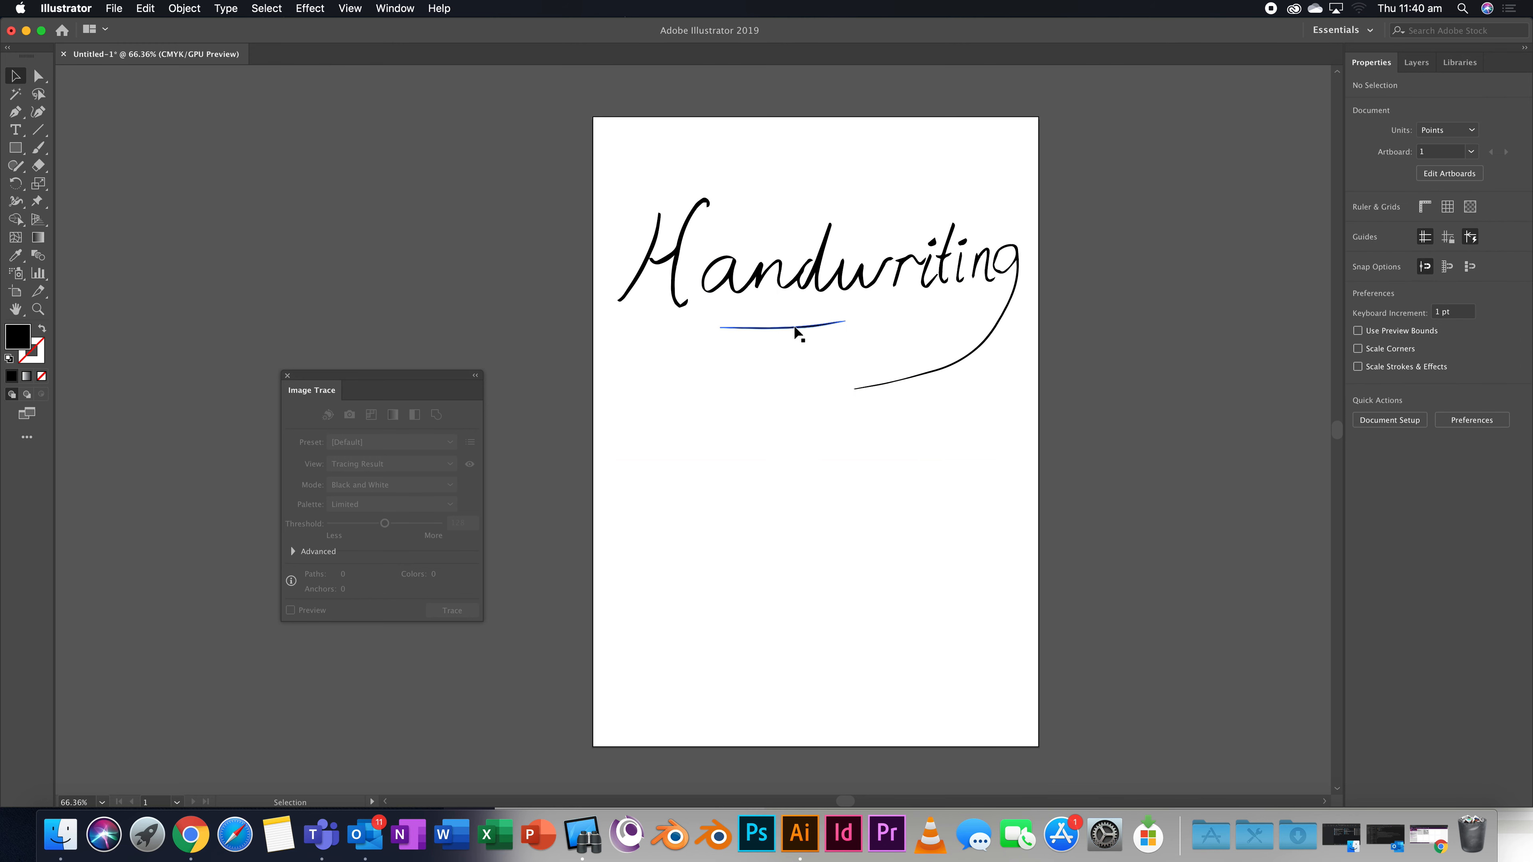
{"action": "left_click", "coordinate": [740, 327]}
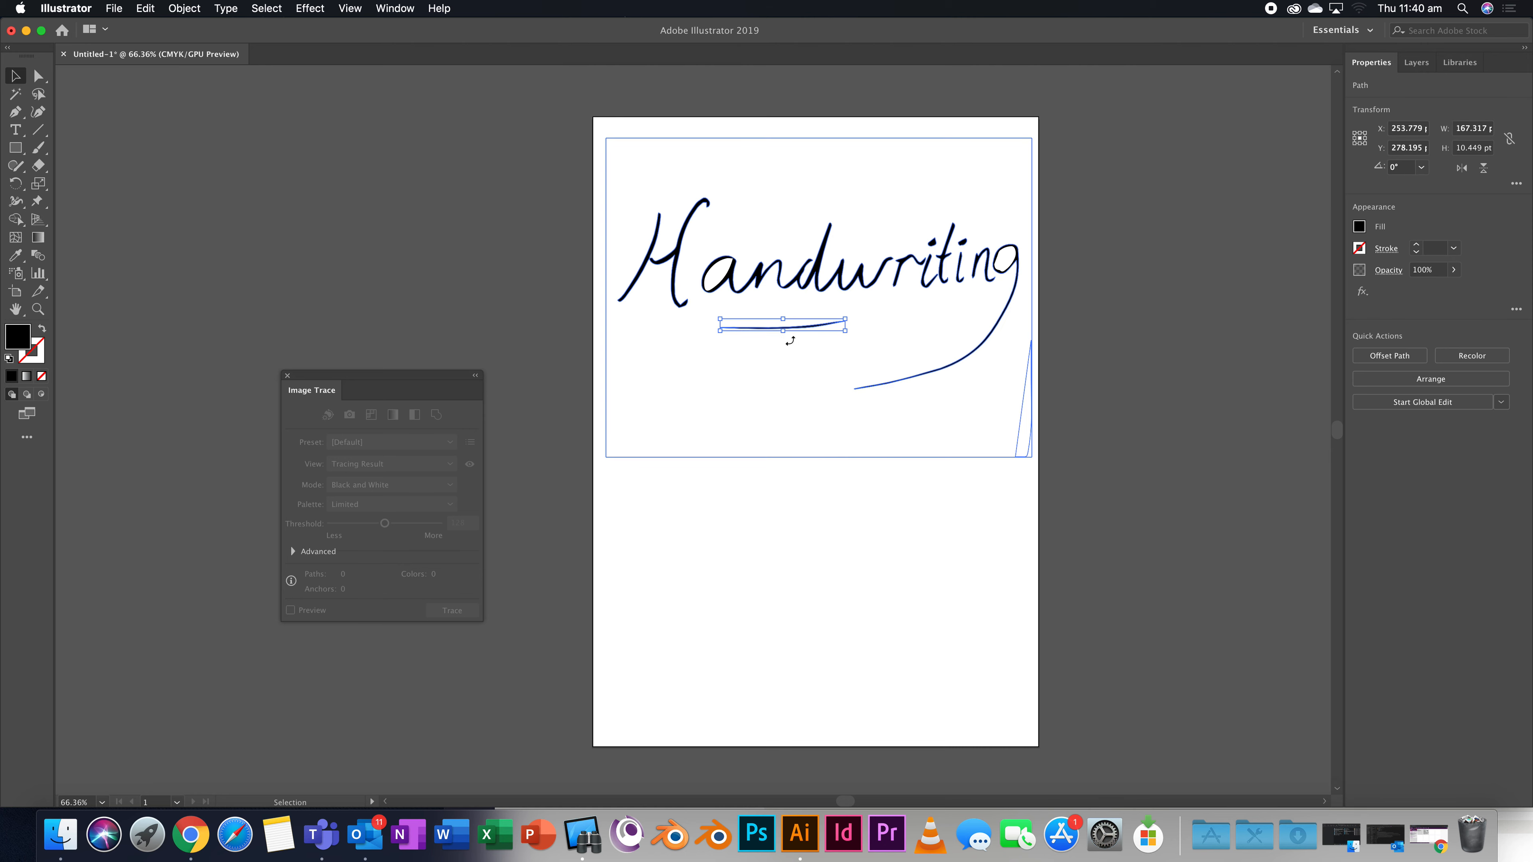
{"action": "left_click", "coordinate": [819, 349]}
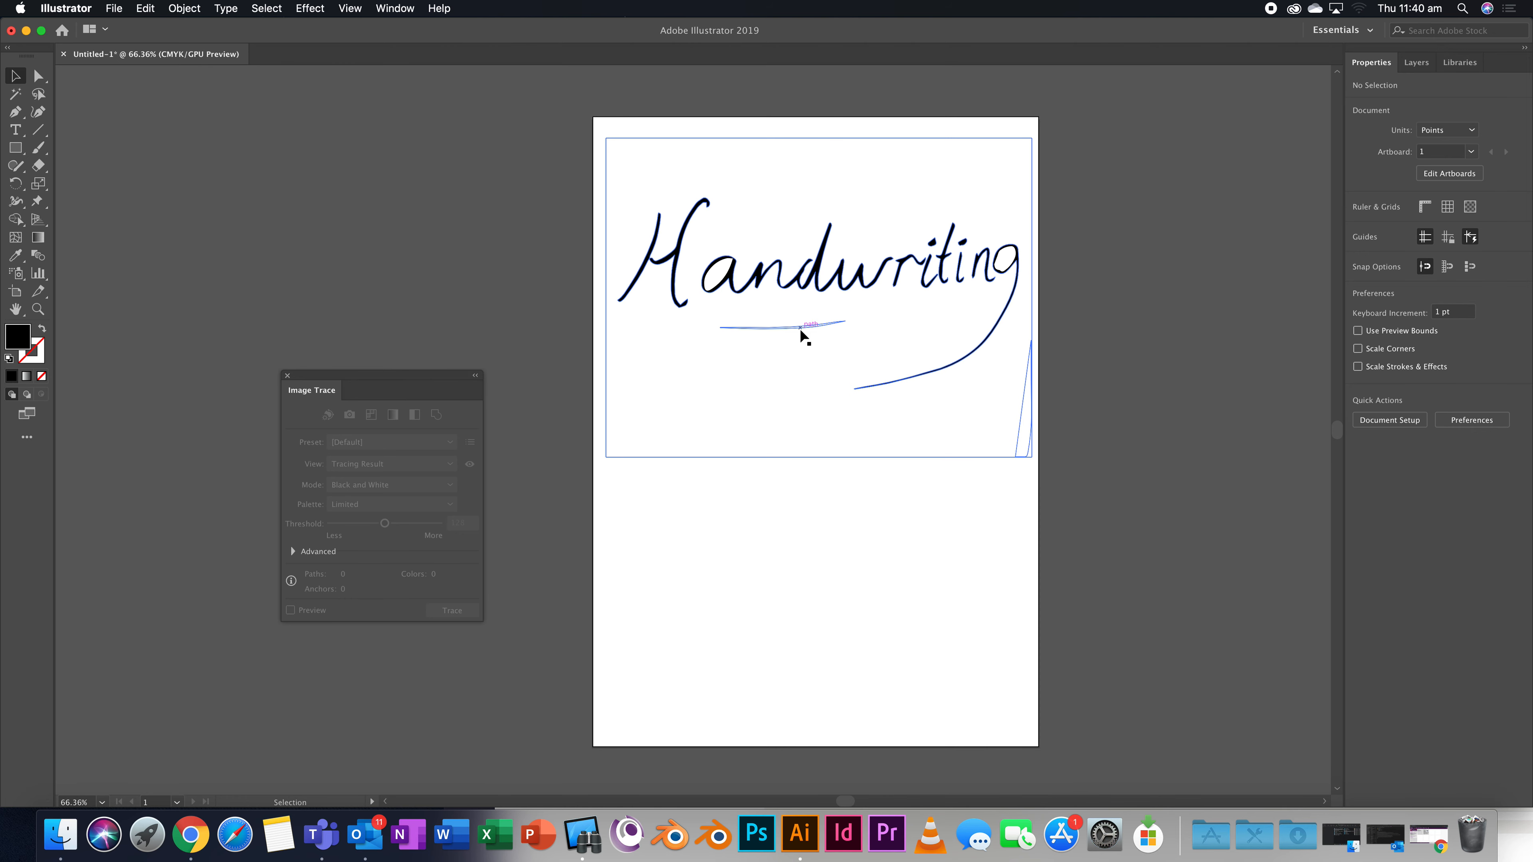
Step: Delete the white background shape and the white fills inside the letters a and g
{"action": "left_click", "coordinate": [797, 372]}
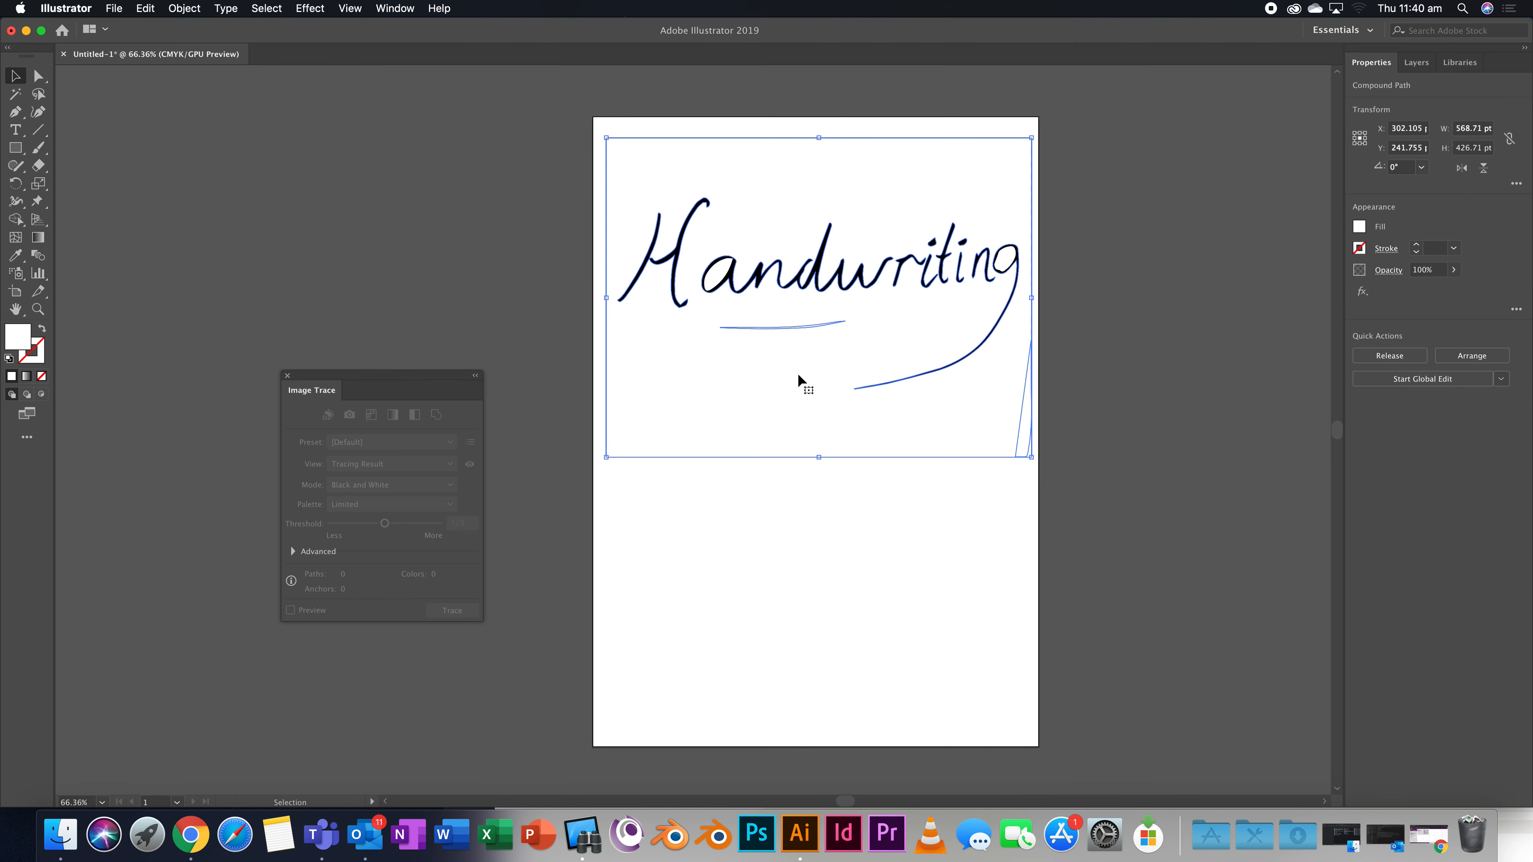
{"action": "left_click", "coordinate": [800, 382]}
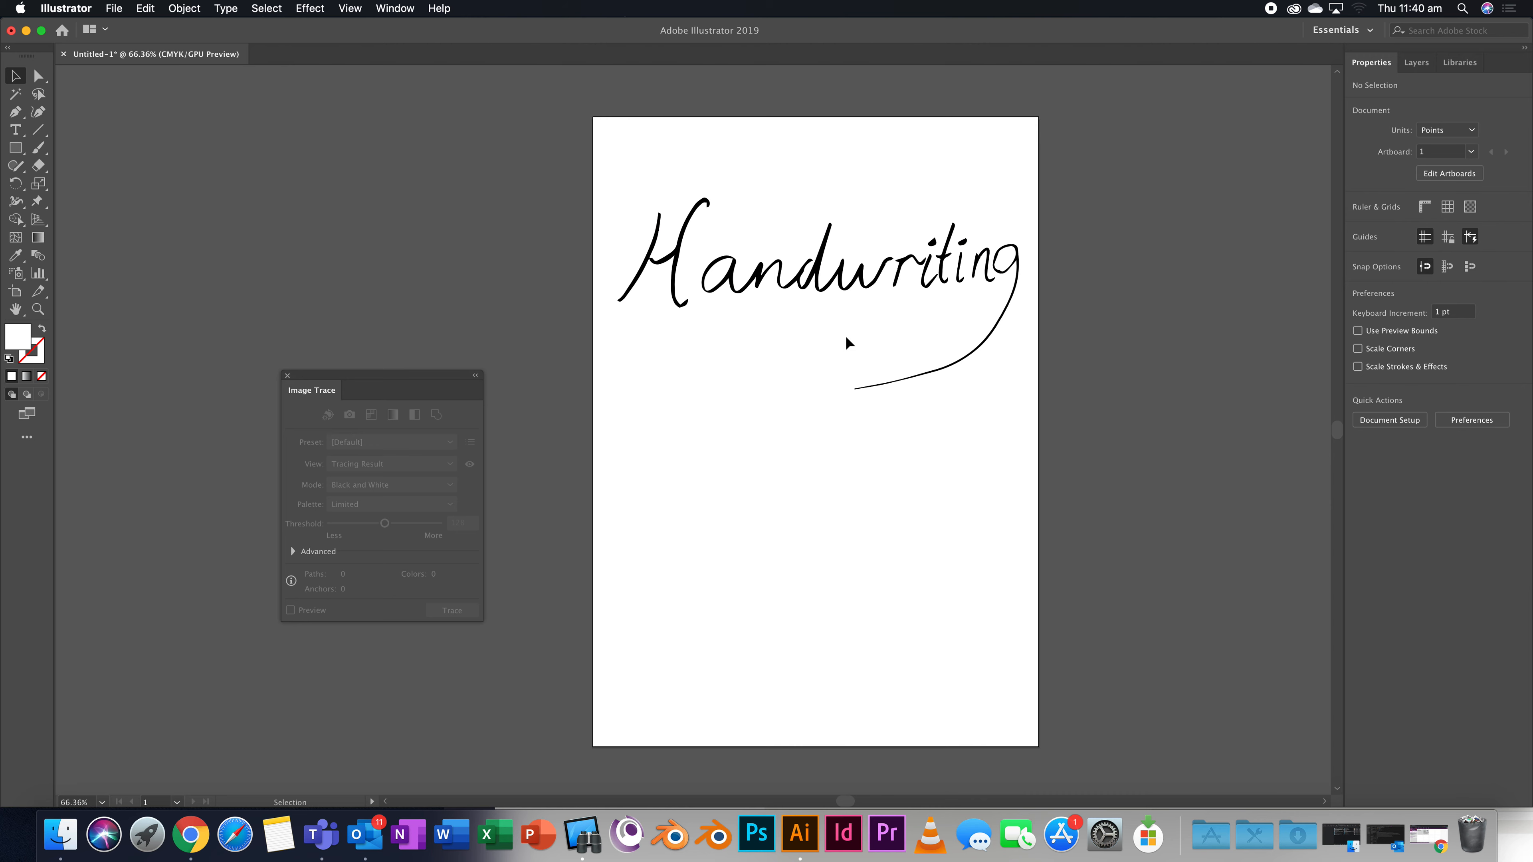
{"action": "left_click", "coordinate": [720, 275]}
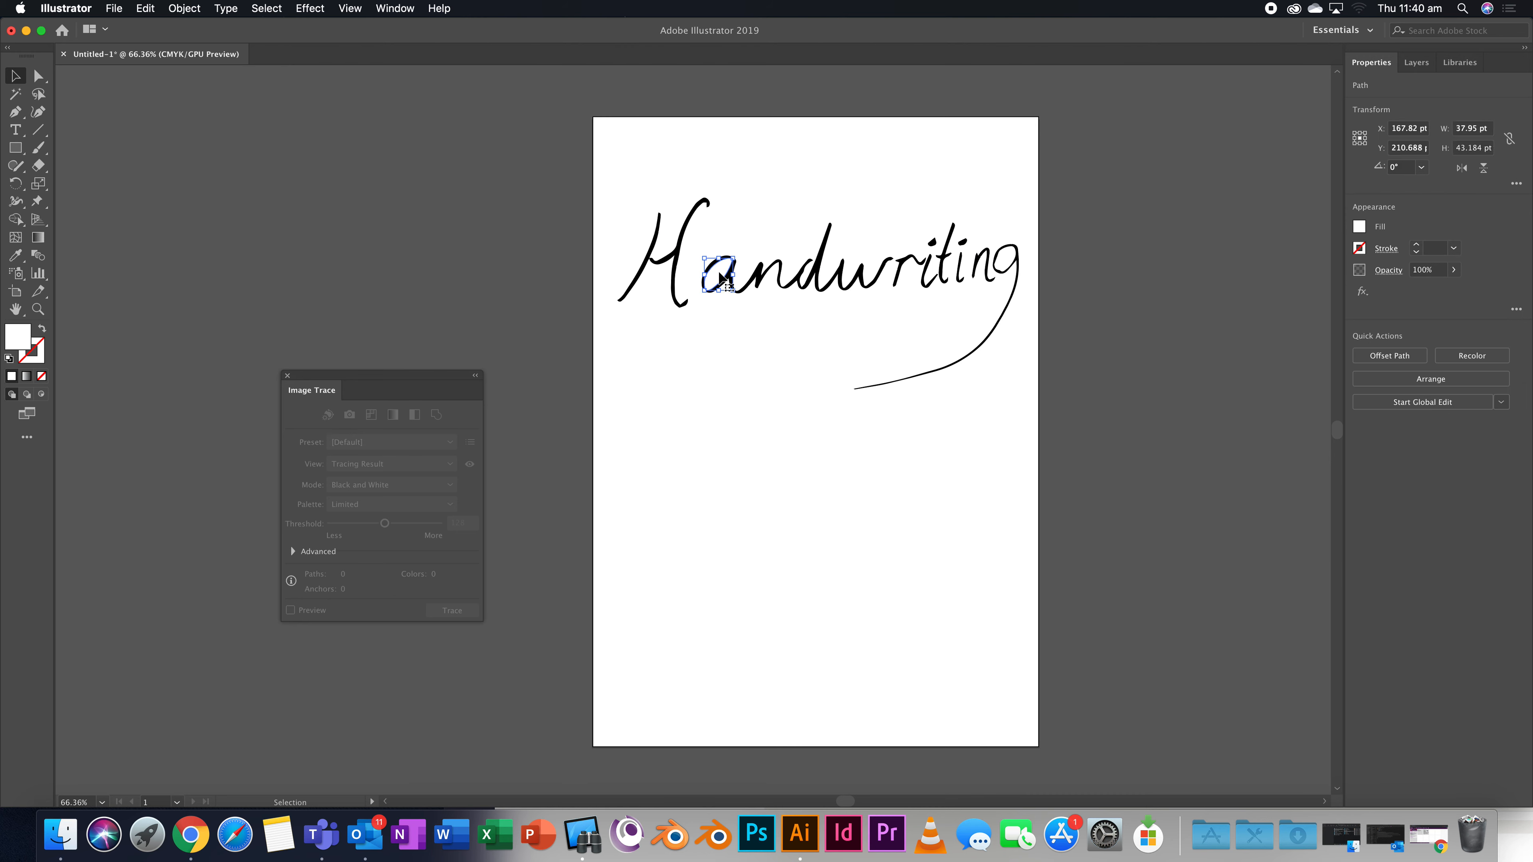
{"action": "key", "text": "Delete"}
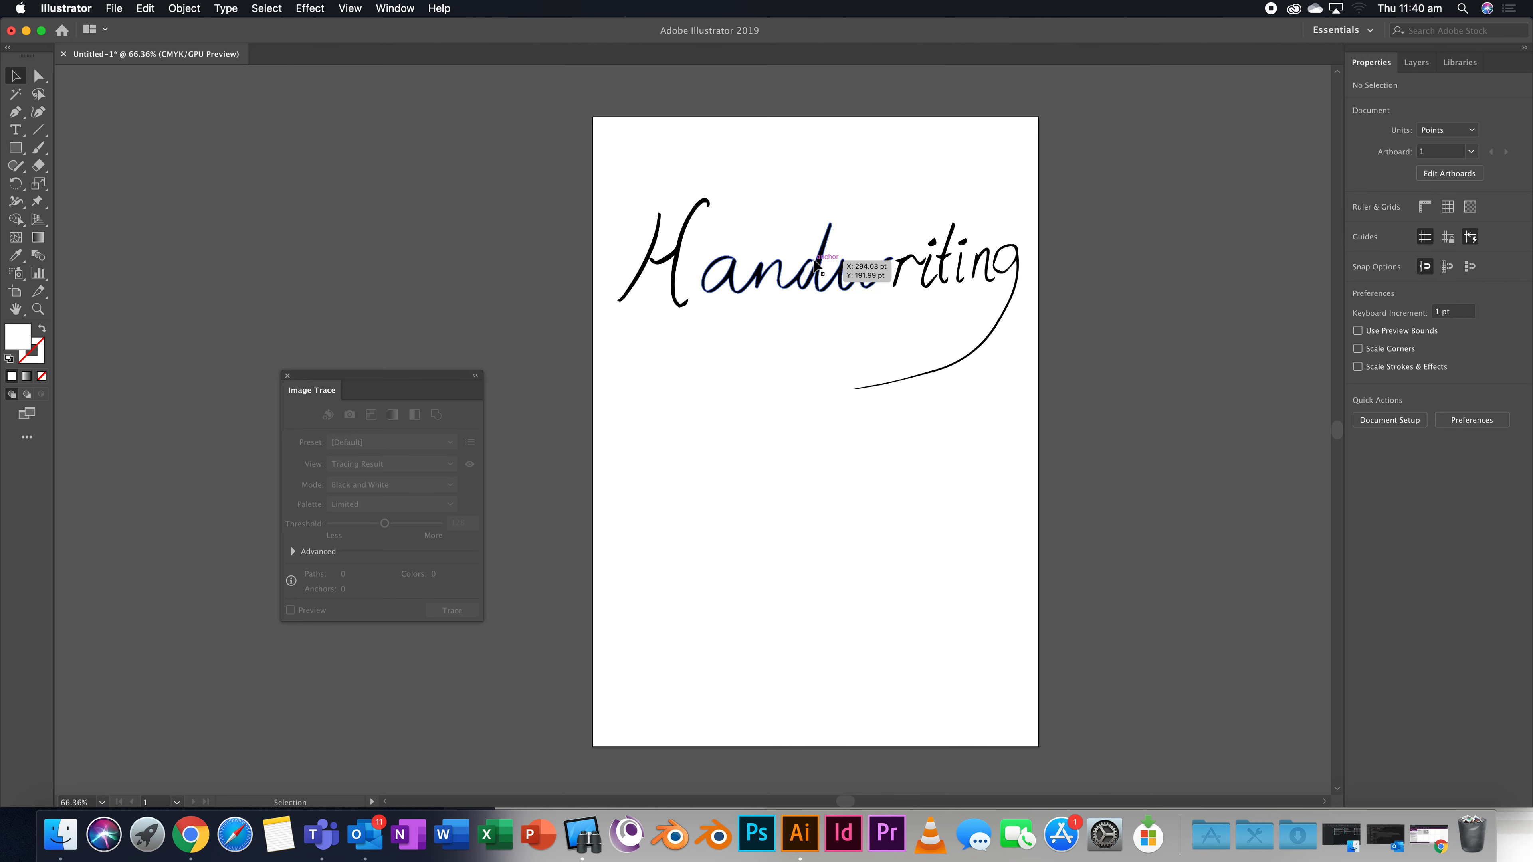
{"action": "left_click", "coordinate": [1003, 272]}
{"action": "key", "text": "Delete"}
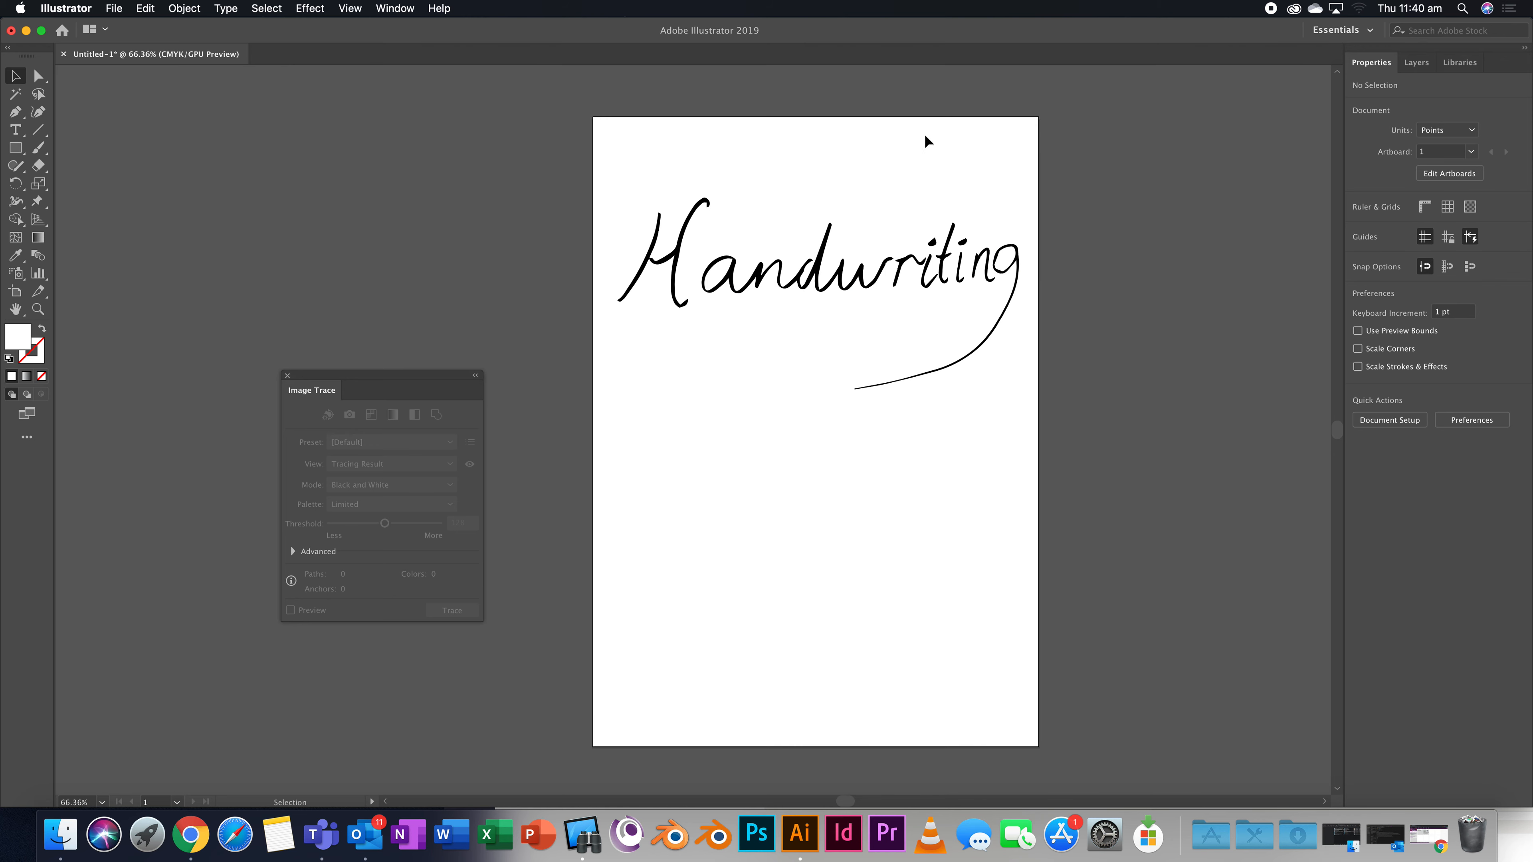
Step: Group all the remaining handwriting paths and move the group up to Y about 175 pt
{"action": "left_click_drag", "start_coordinate": [548, 151], "coordinate": [1038, 422]}
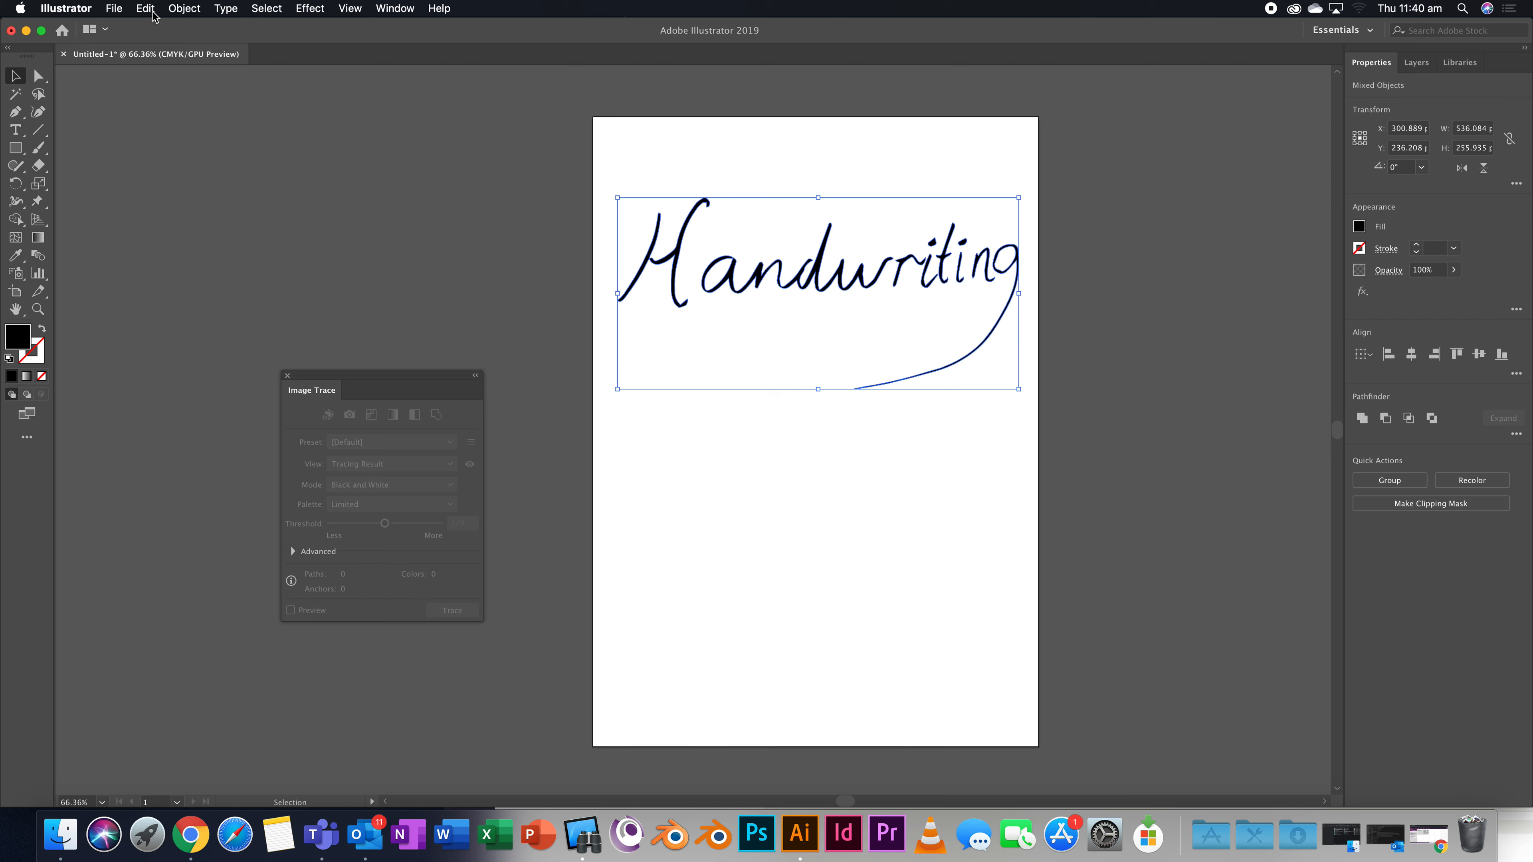
{"action": "left_click", "coordinate": [180, 9]}
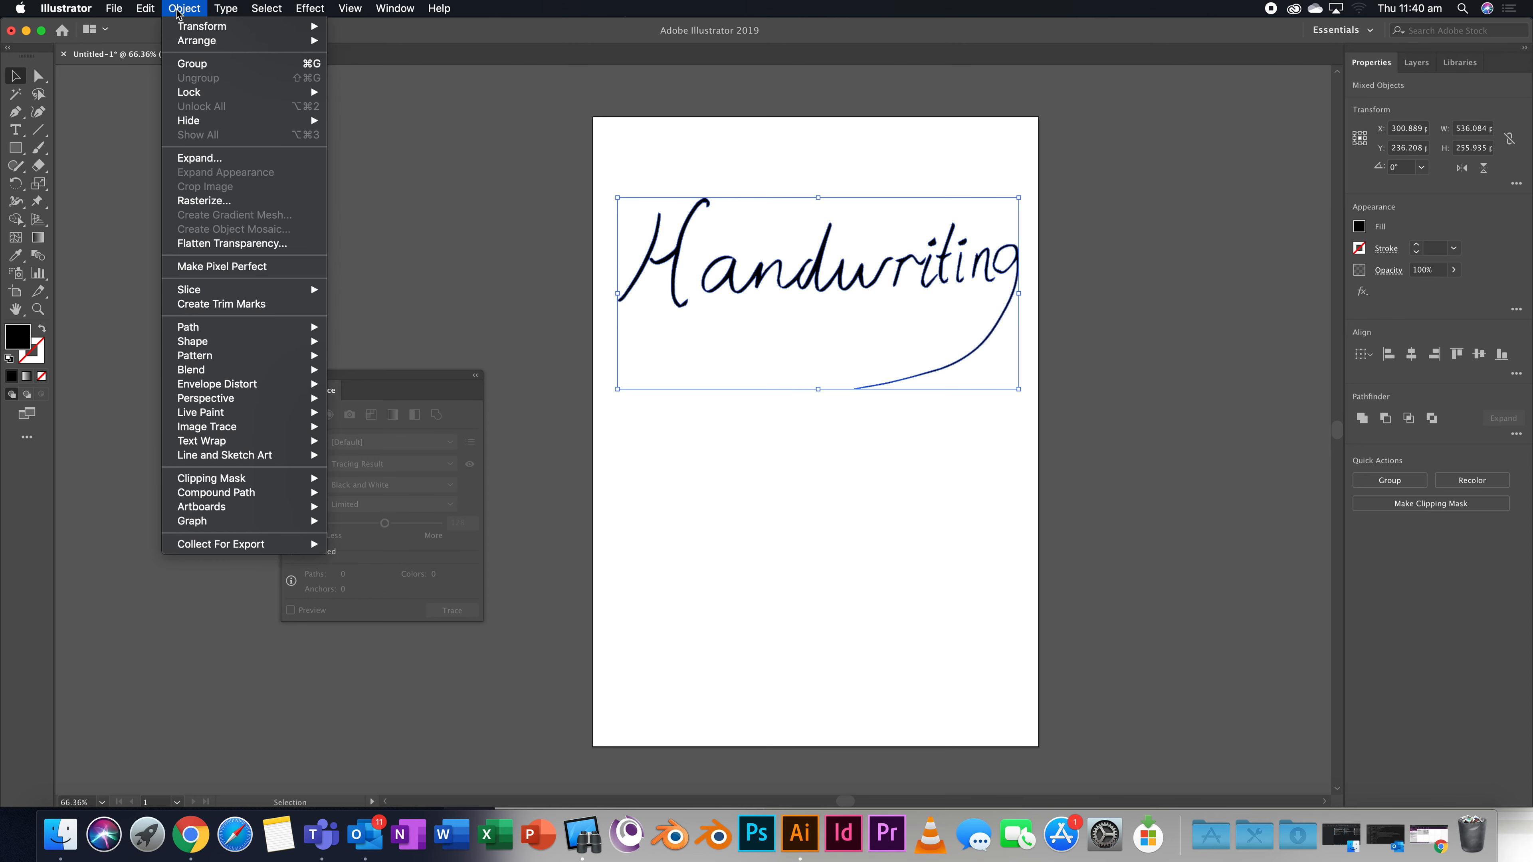
{"action": "left_click", "coordinate": [208, 65]}
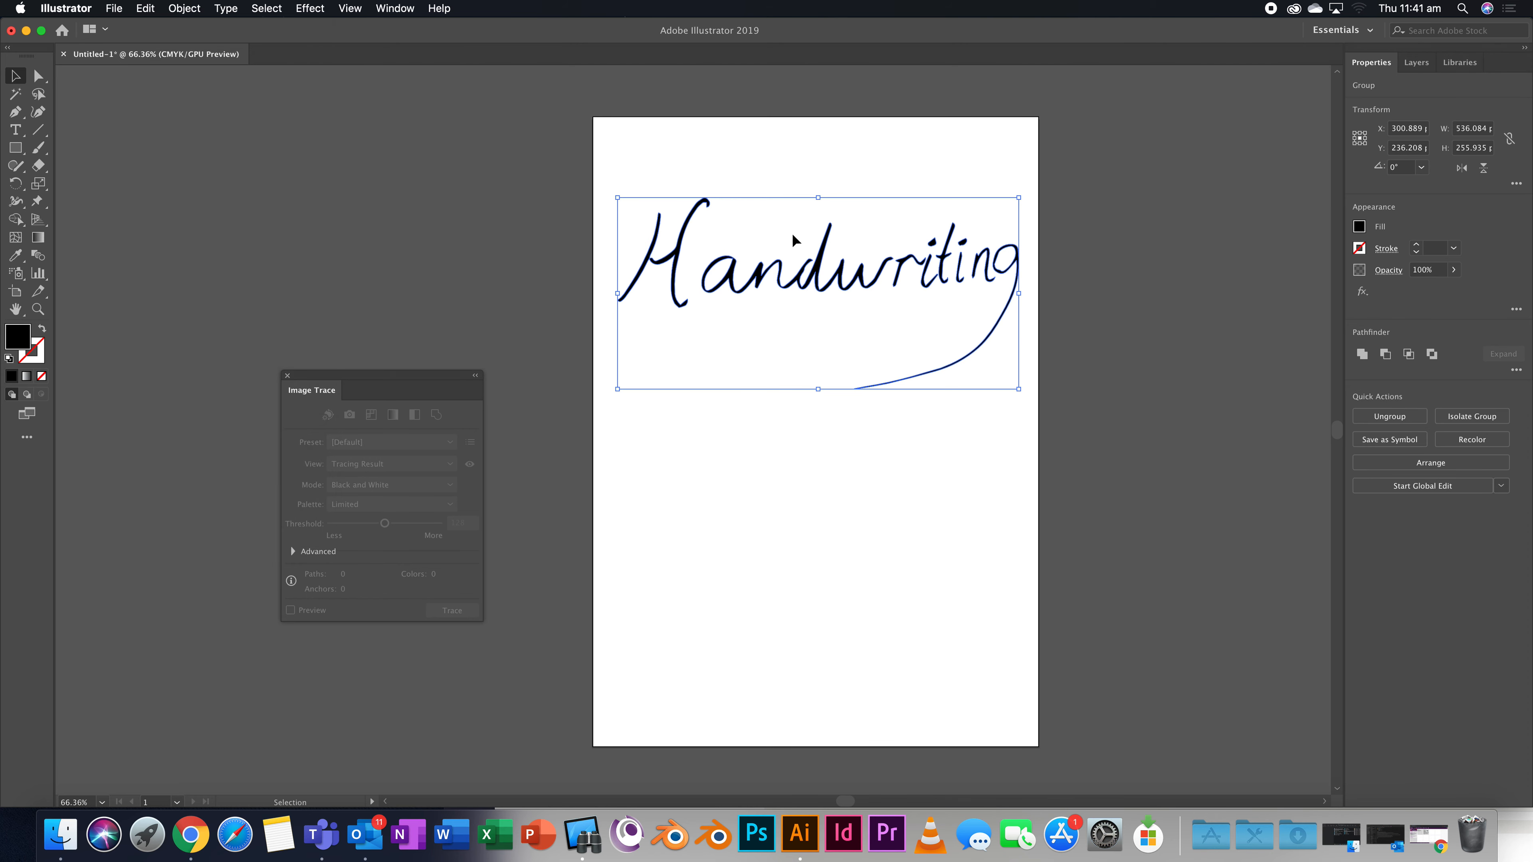
{"action": "left_click_drag", "start_coordinate": [819, 269], "coordinate": [819, 223]}
{"action": "left_click", "coordinate": [812, 426]}
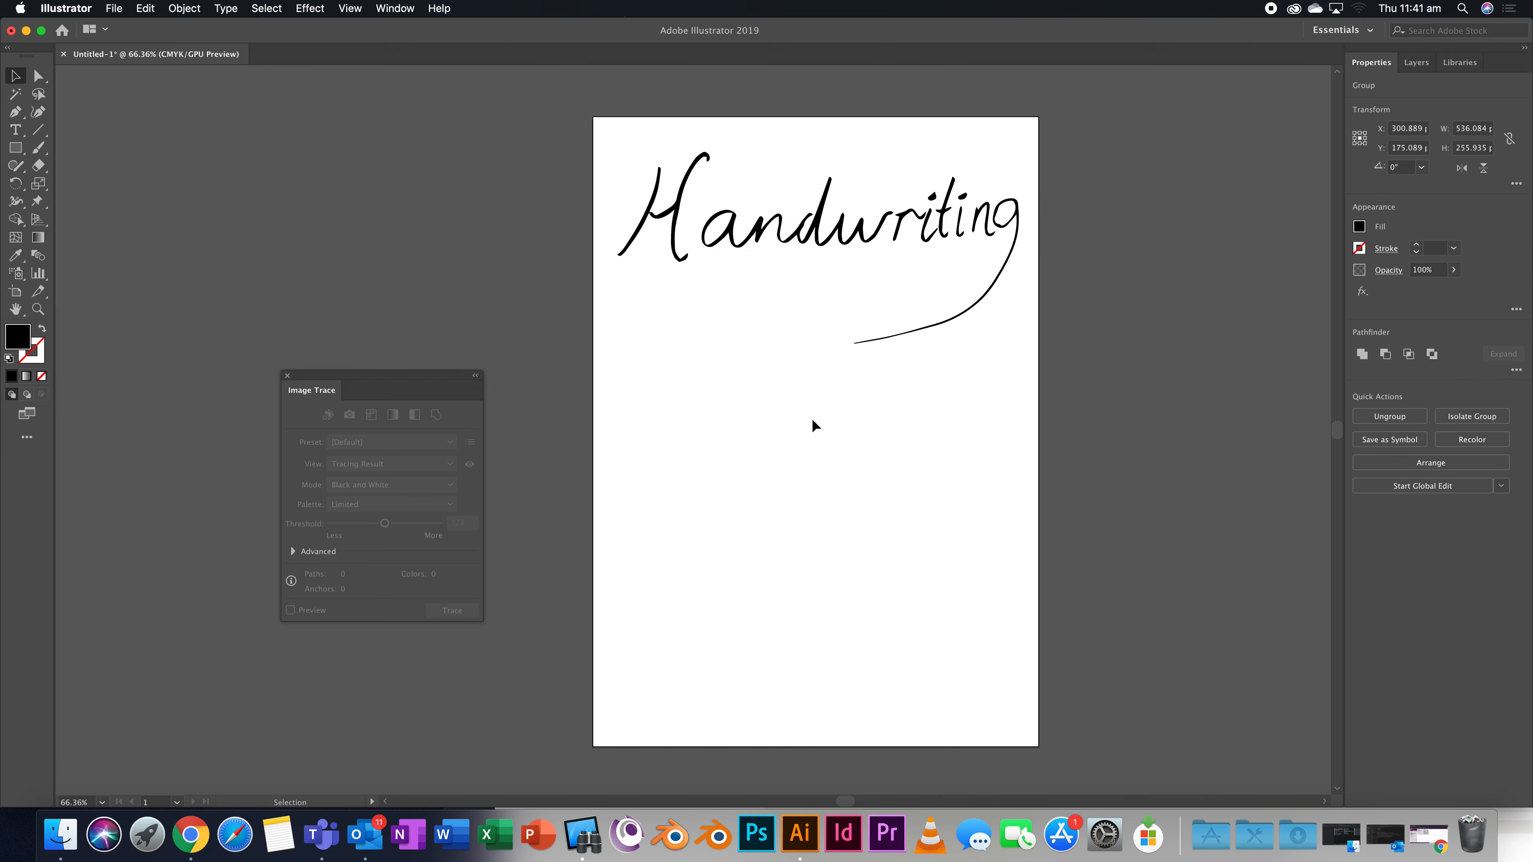
Step: Place the flower photo 630a3998-6f17-4c3a-b5dd-b1e6f755faea.jpg from the Desktop below the handwriting at about 353 × 471 pt
{"action": "left_click", "coordinate": [114, 8]}
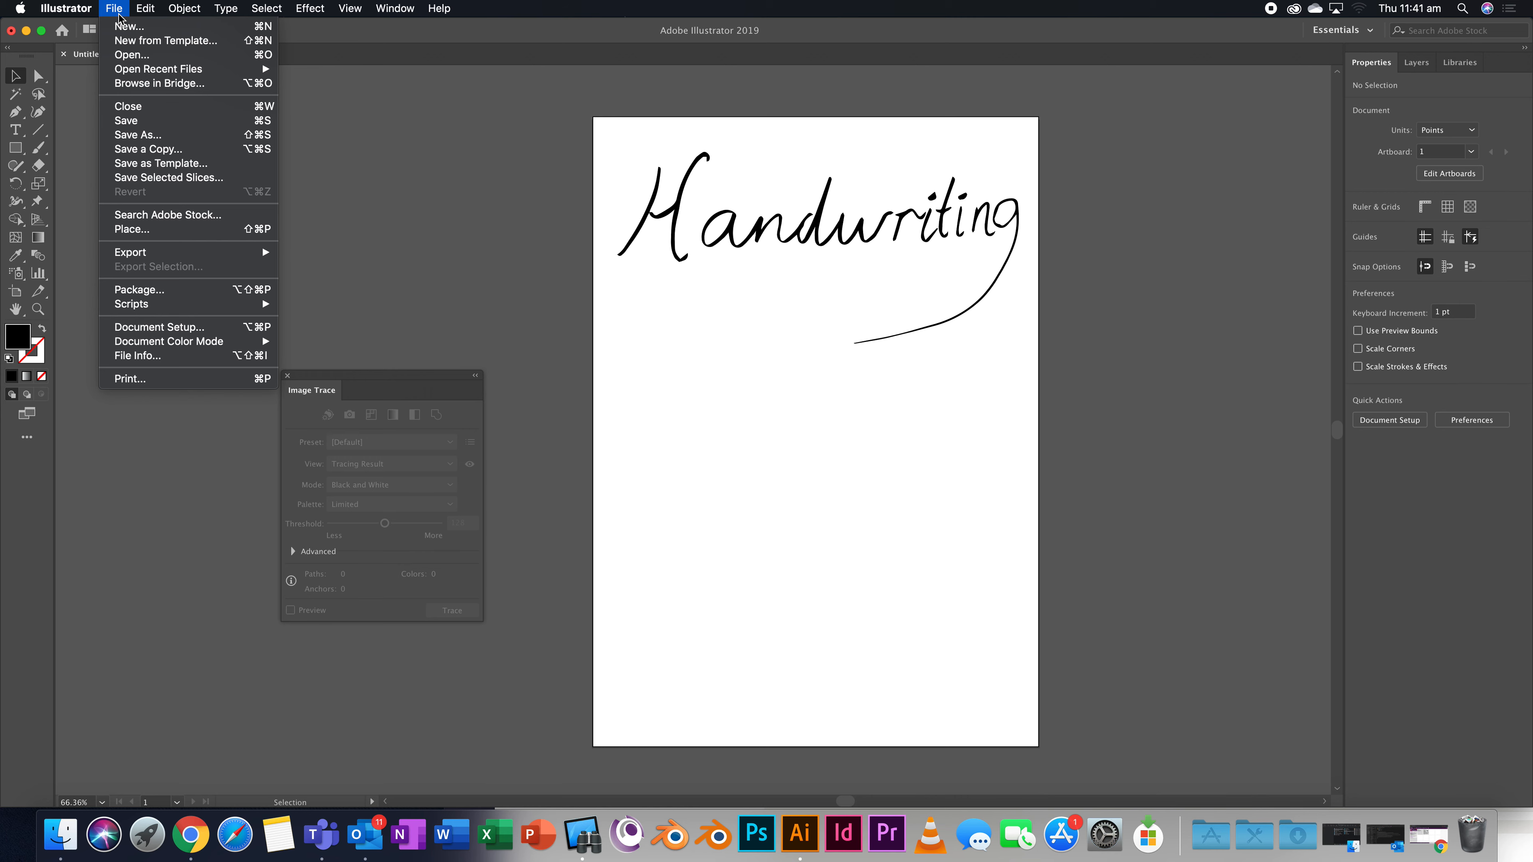
{"action": "left_click", "coordinate": [169, 232]}
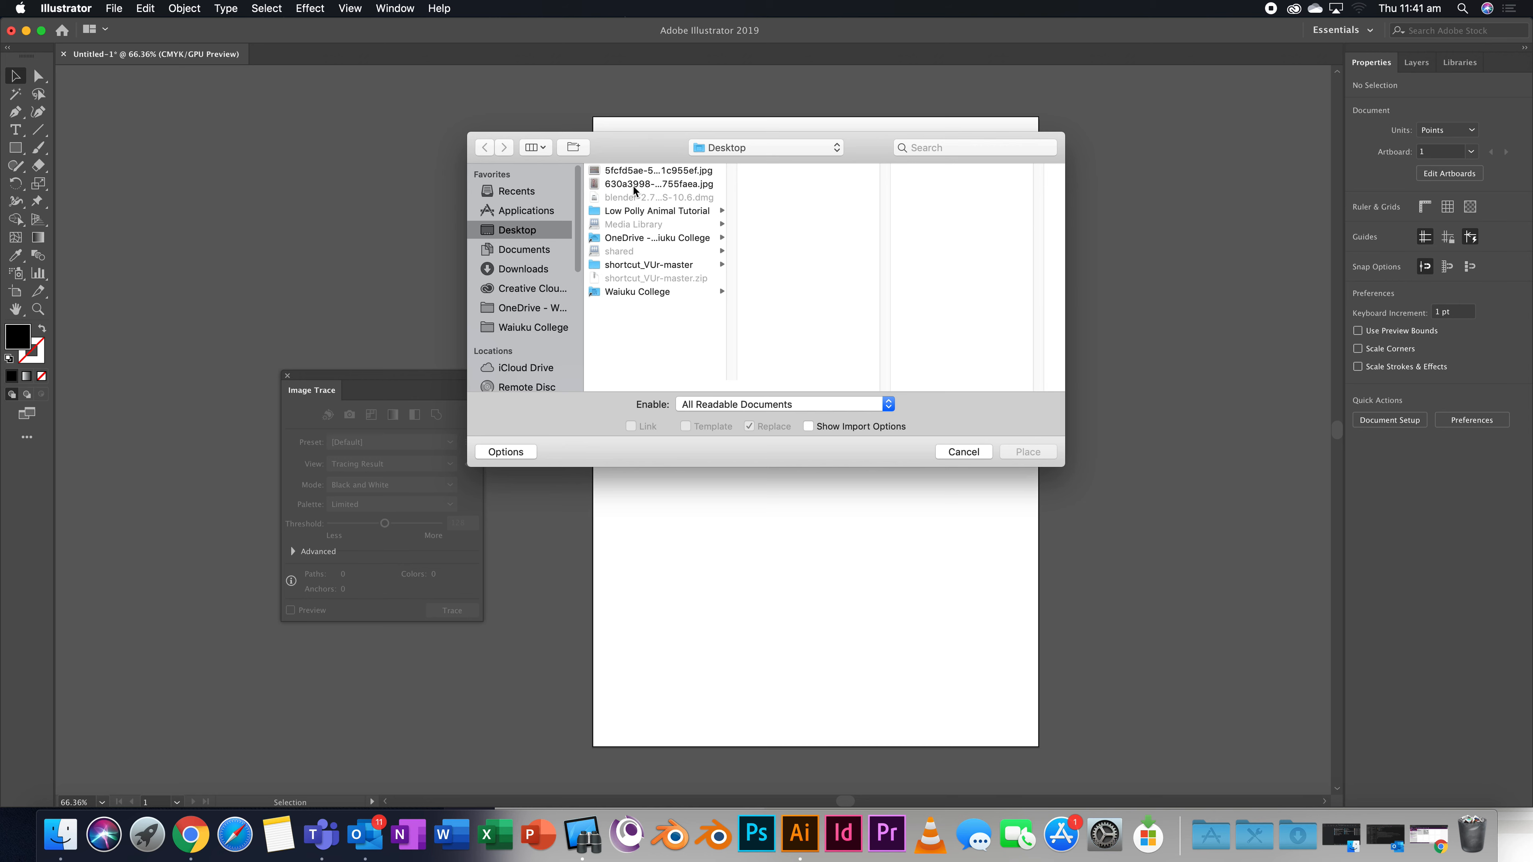
{"action": "left_click", "coordinate": [634, 191]}
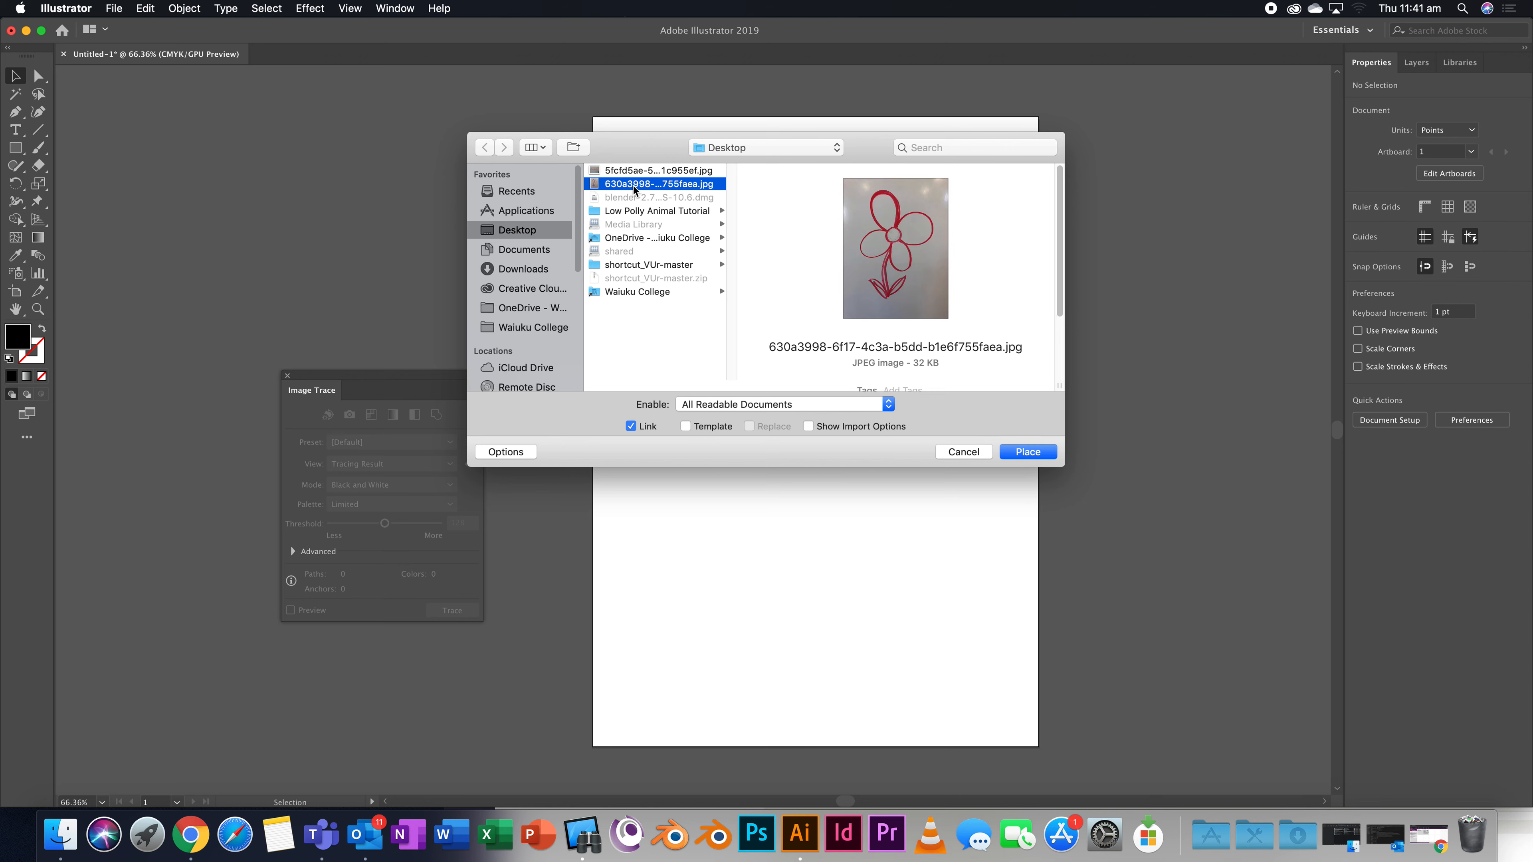
{"action": "left_click", "coordinate": [1018, 452]}
{"action": "left_click_drag", "start_coordinate": [611, 369], "coordinate": [1127, 727]}
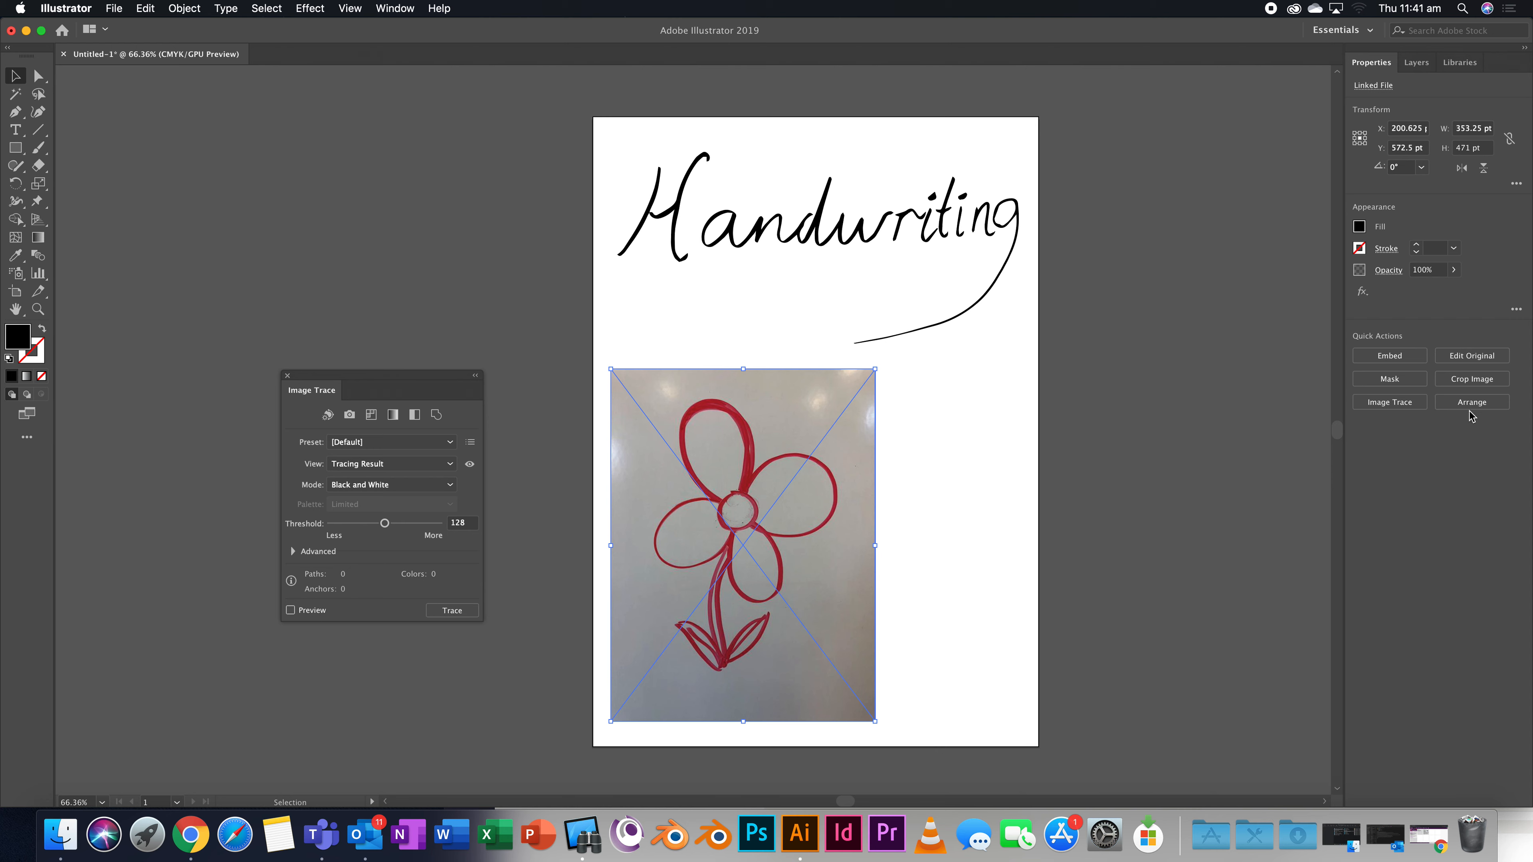
Step: Image trace the flower photo with the 6 Colors preset and try the 3 Colors preset on it
{"action": "left_click", "coordinate": [1397, 403]}
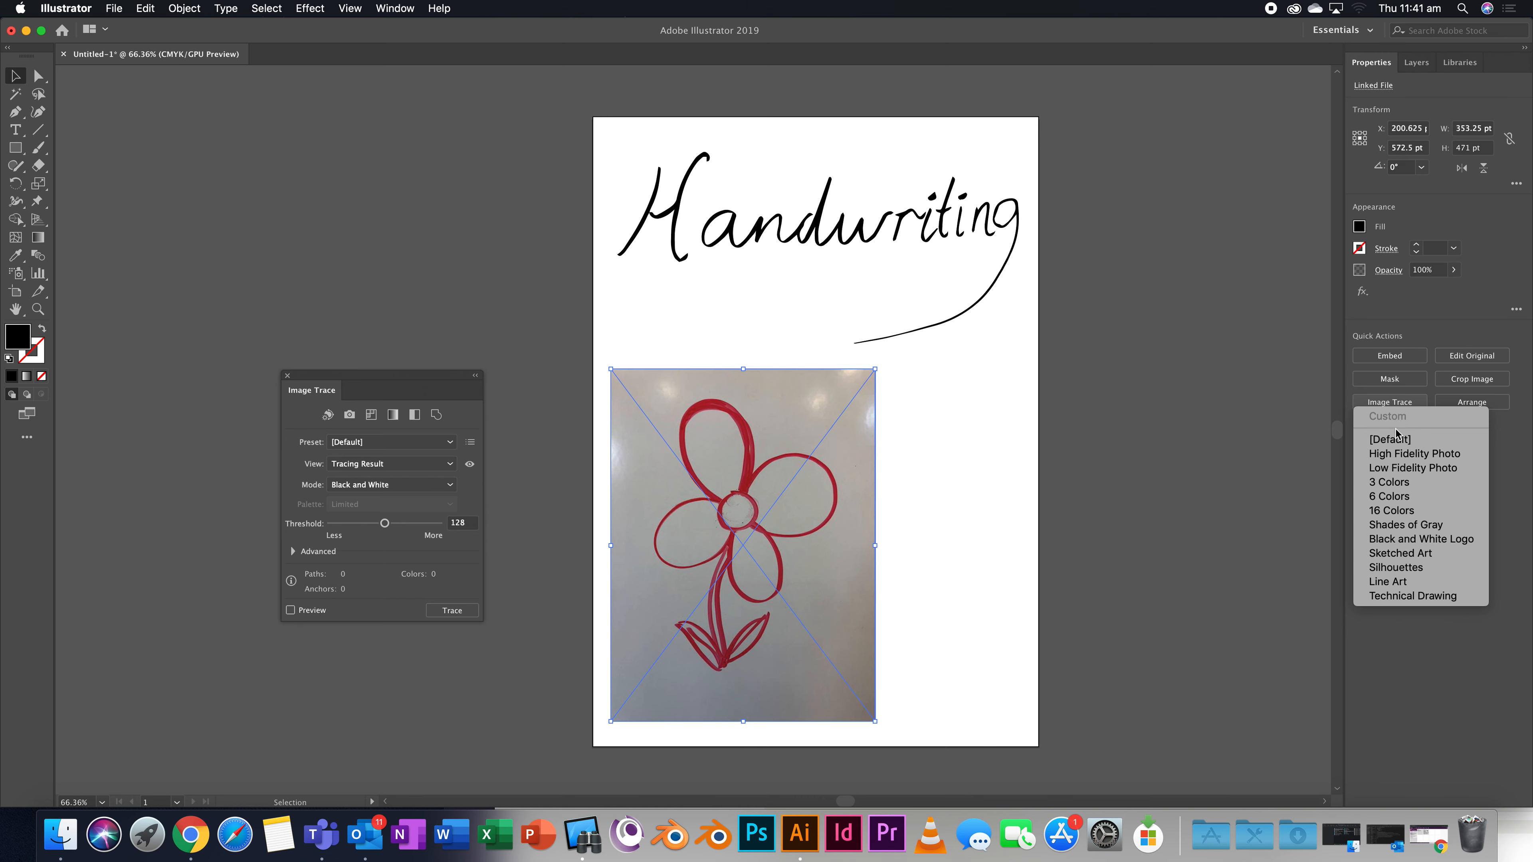
{"action": "left_click", "coordinate": [1401, 497]}
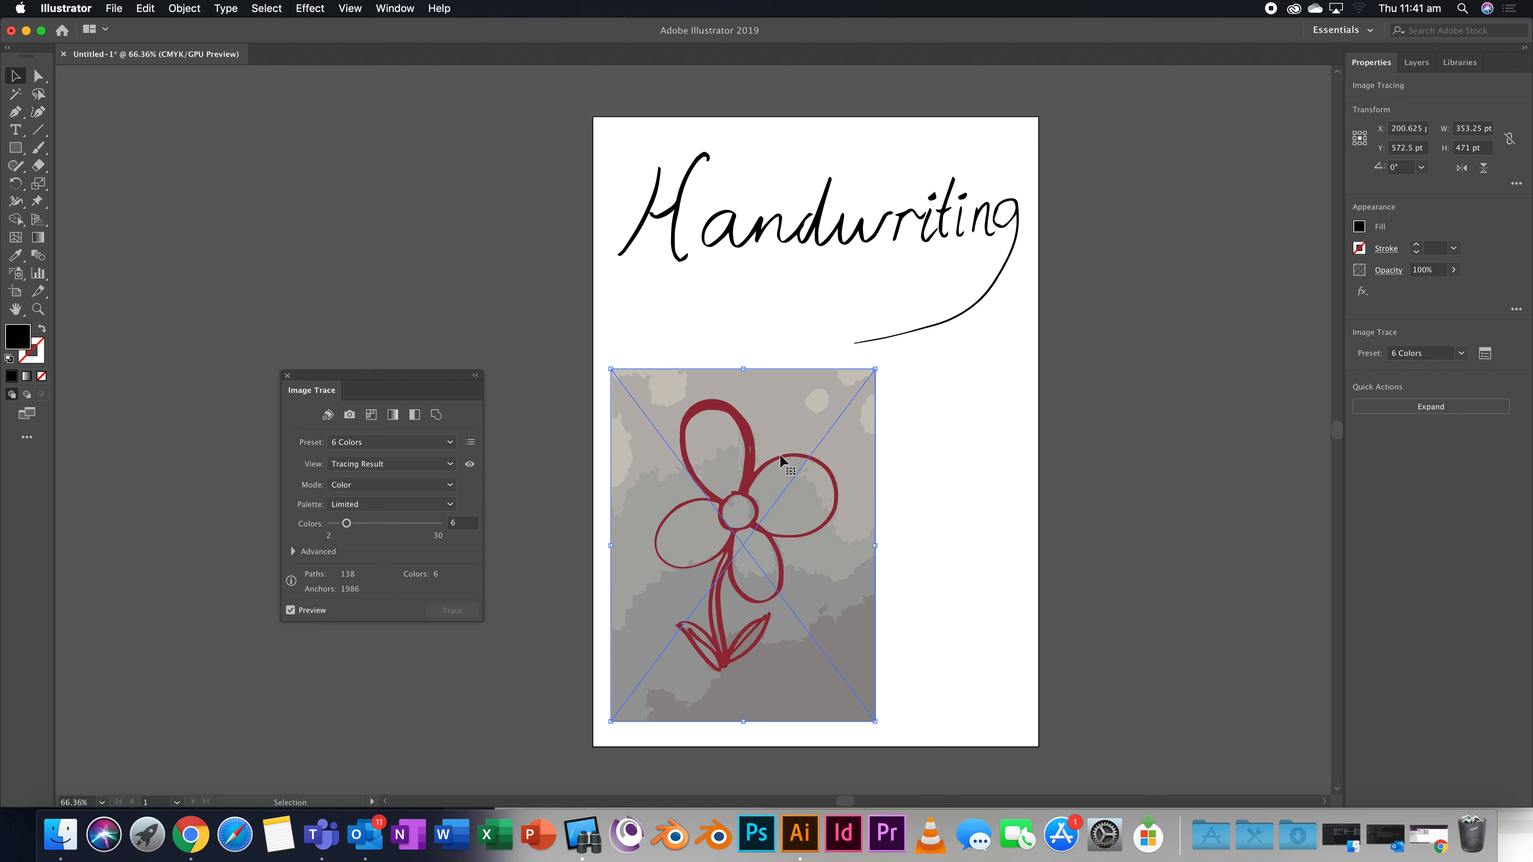
{"action": "left_click", "coordinate": [1461, 353]}
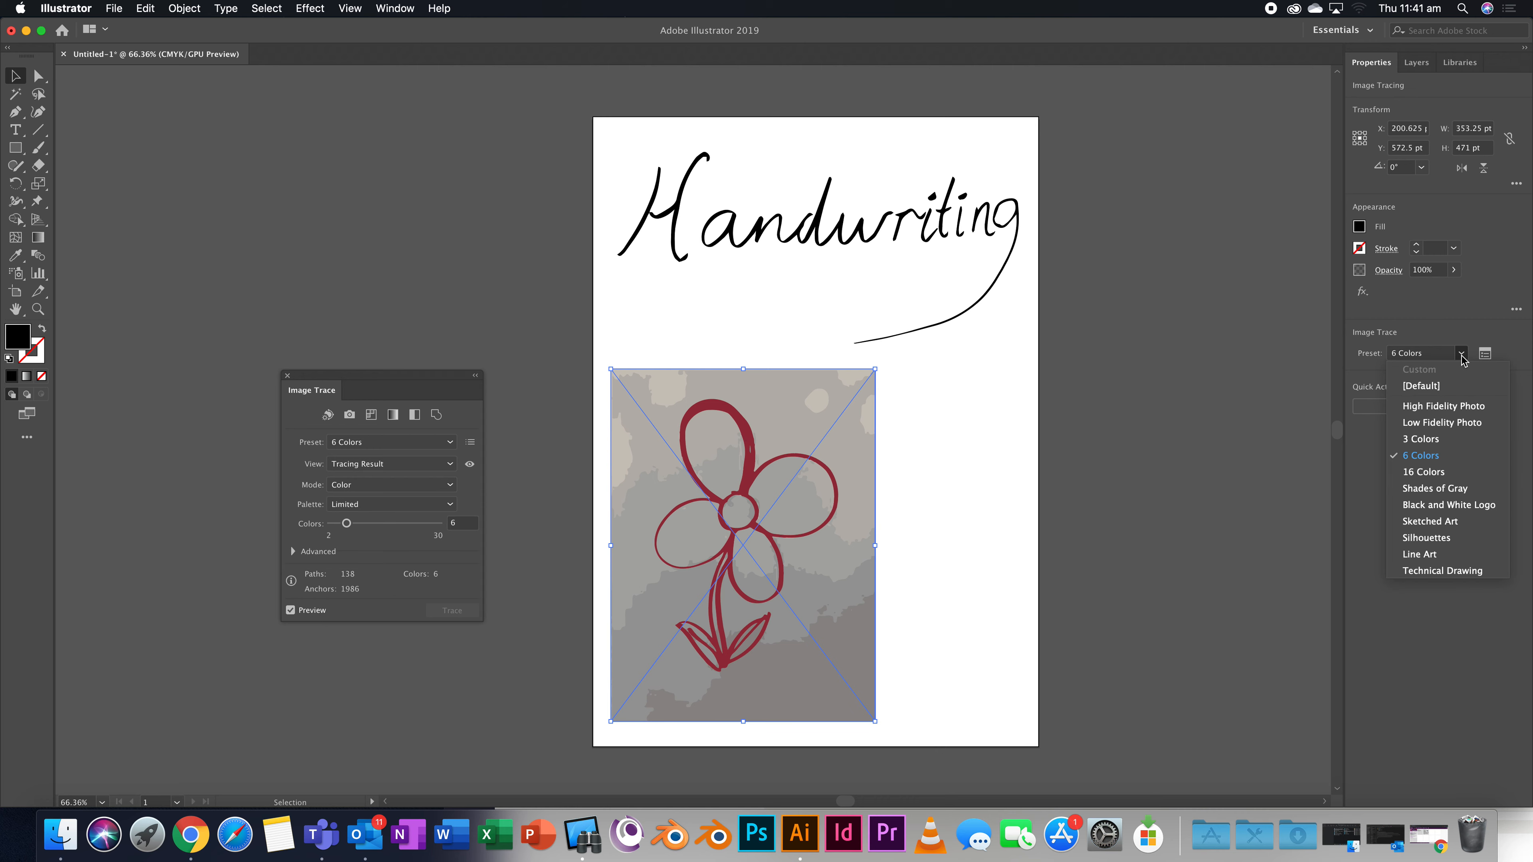
{"action": "left_click", "coordinate": [1438, 439]}
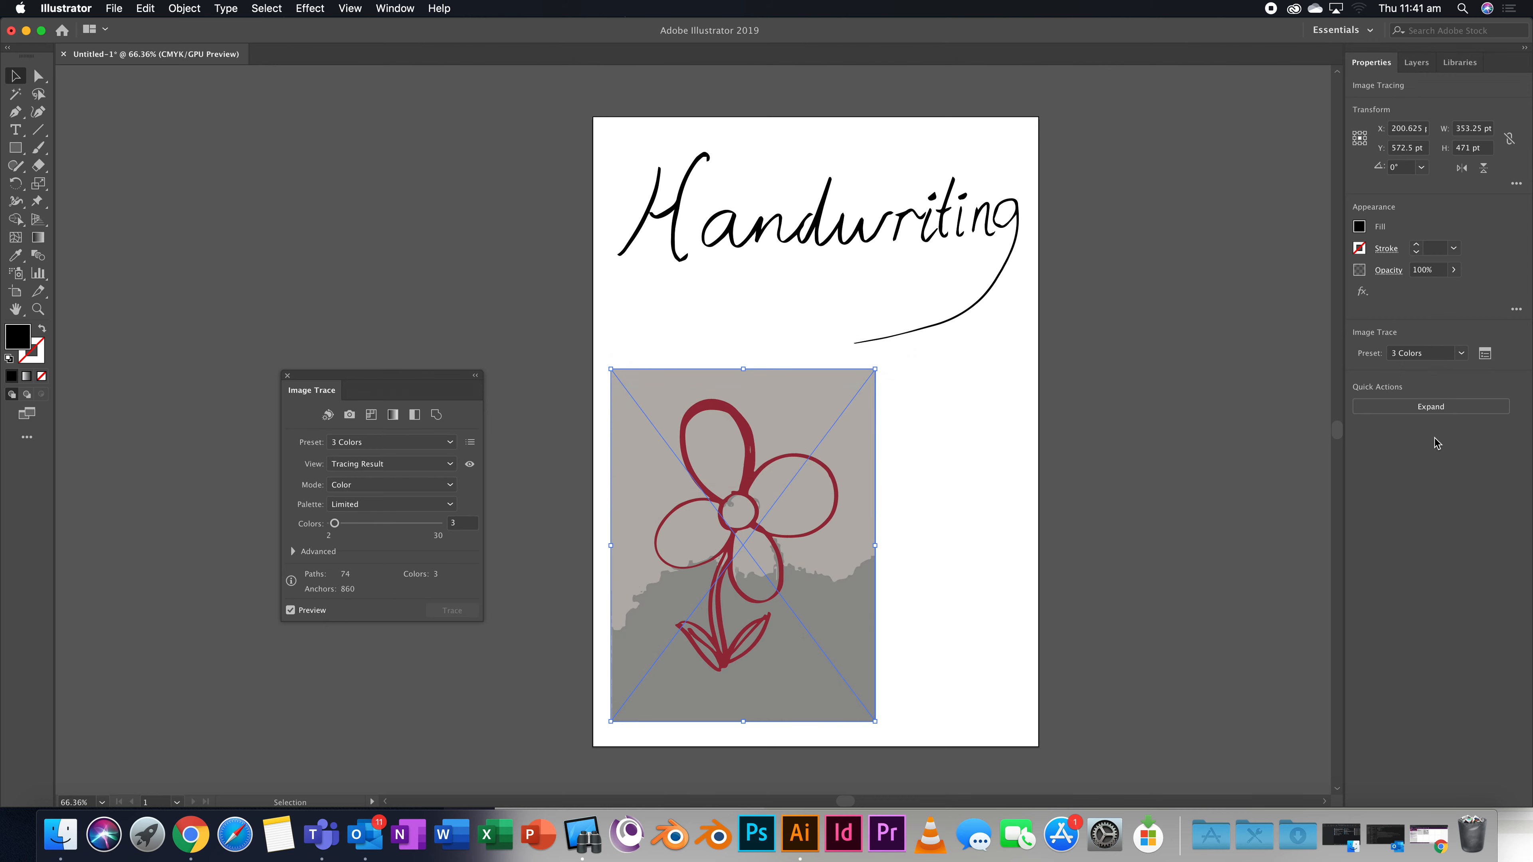
Step: Set the flower's tracing preset to Sketched Art and expand the tracing into paths
{"action": "left_click", "coordinate": [1462, 355]}
{"action": "left_click", "coordinate": [1431, 521]}
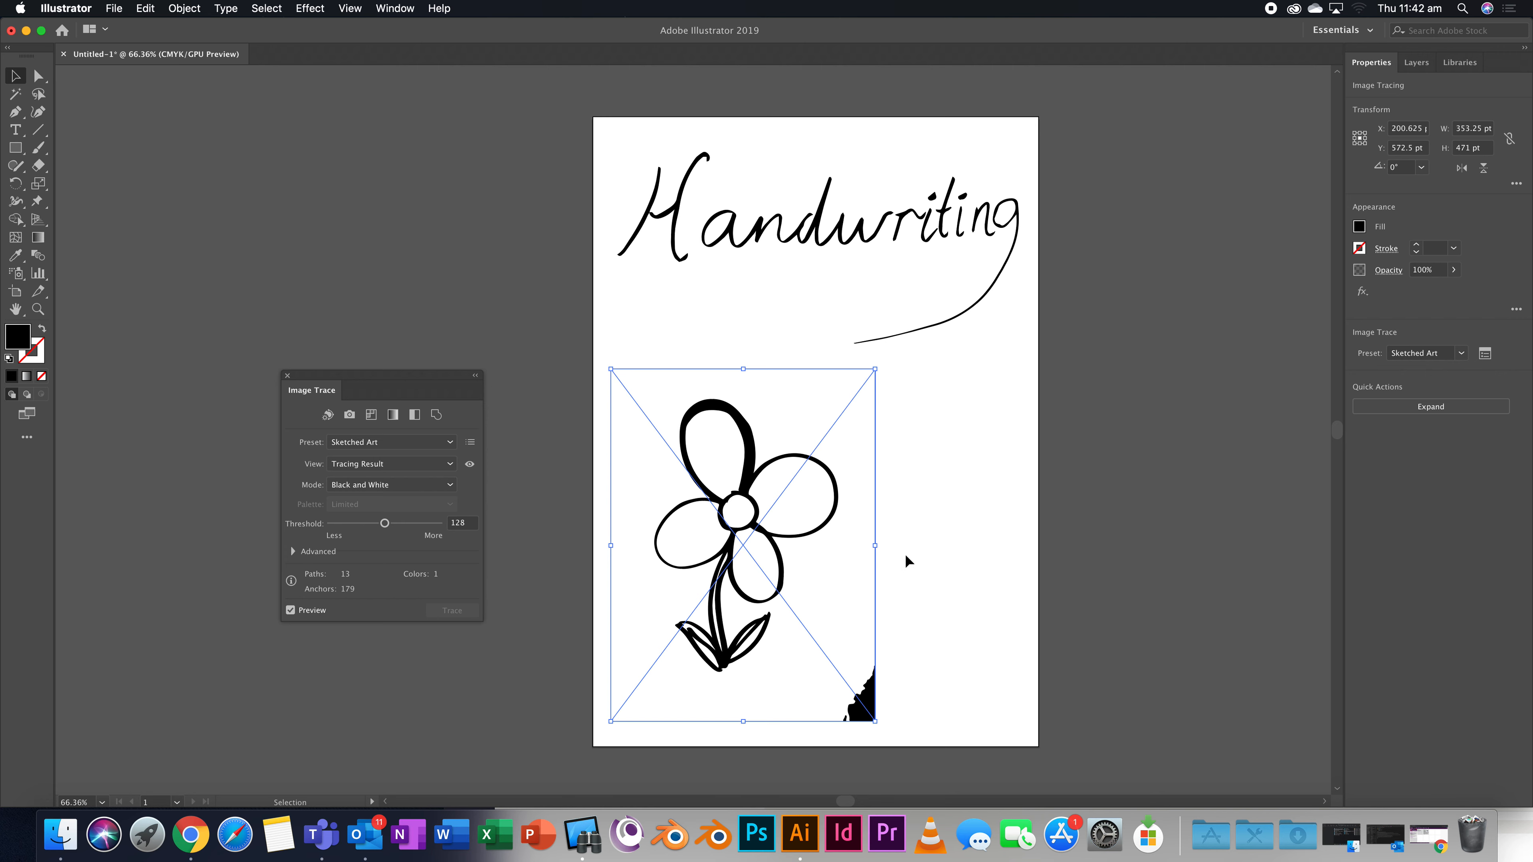
{"action": "left_click", "coordinate": [1419, 407]}
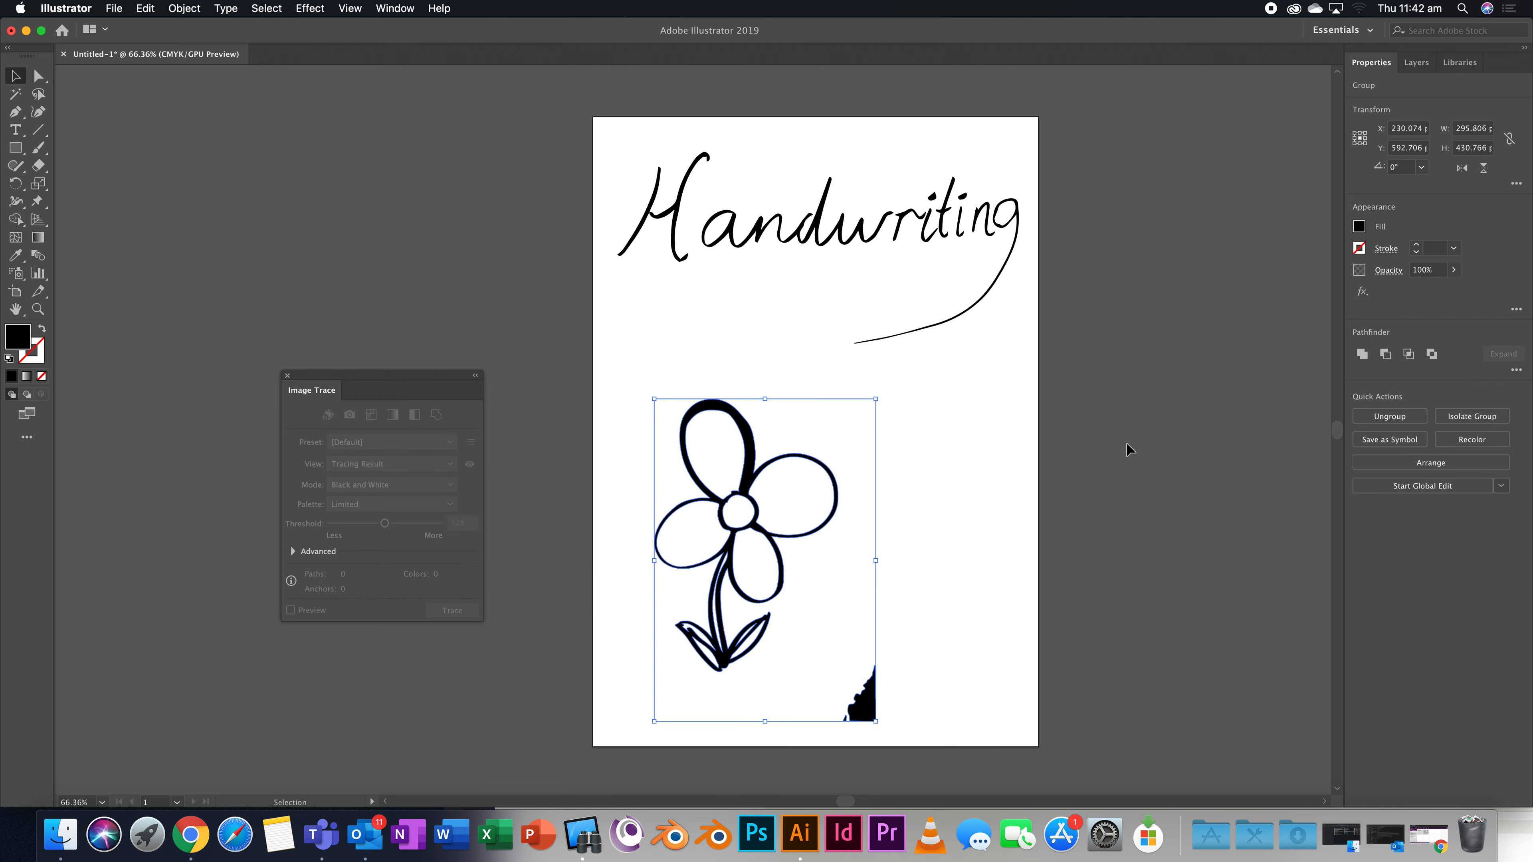
Step: Ungroup the expanded flower artwork into separate paths
{"action": "left_click", "coordinate": [930, 496]}
{"action": "left_click", "coordinate": [863, 690]}
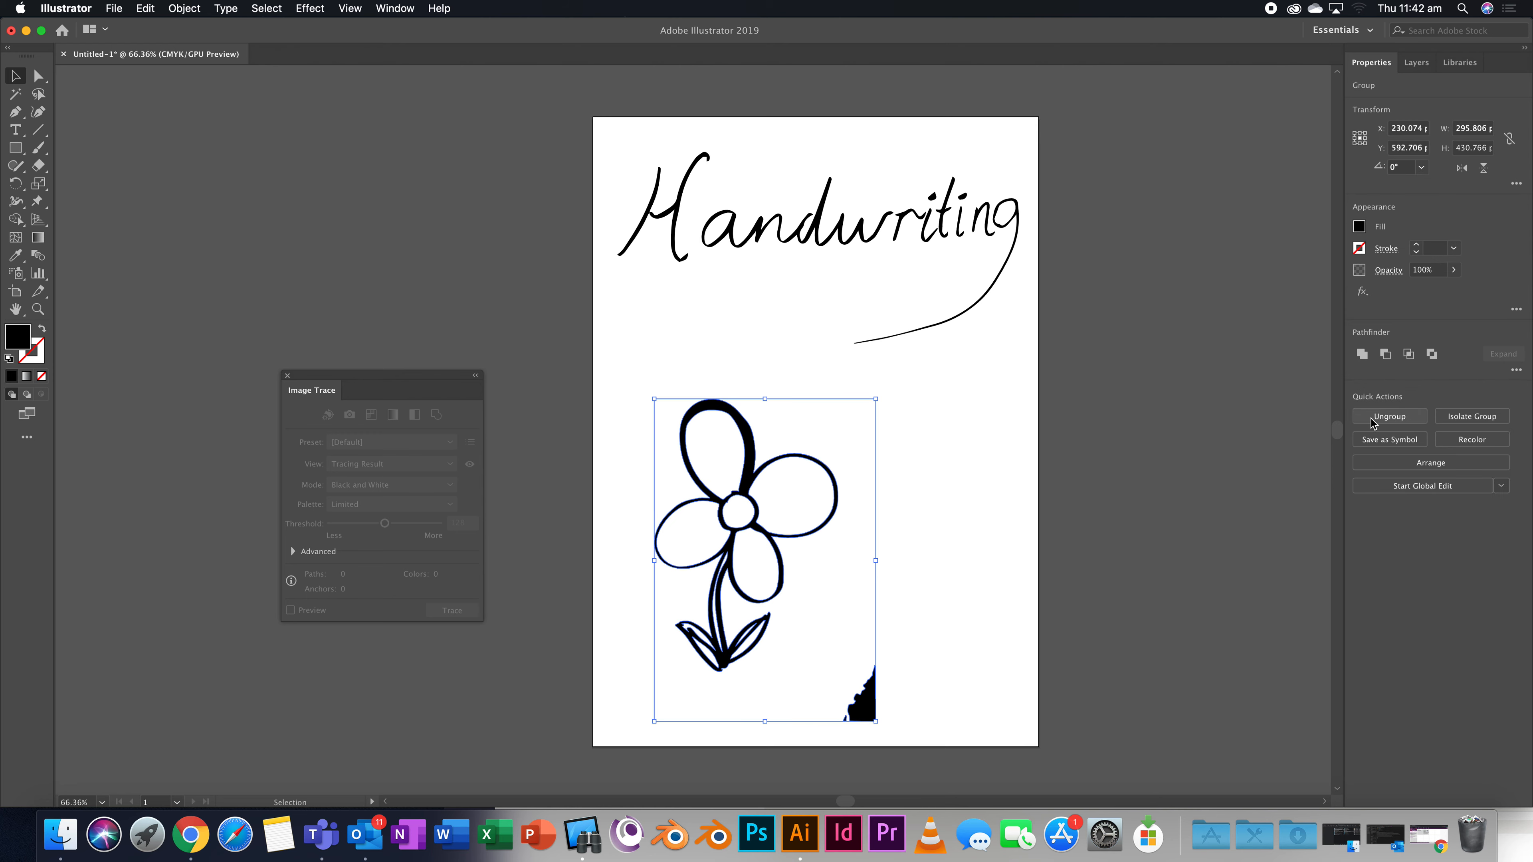
{"action": "left_click", "coordinate": [1395, 420]}
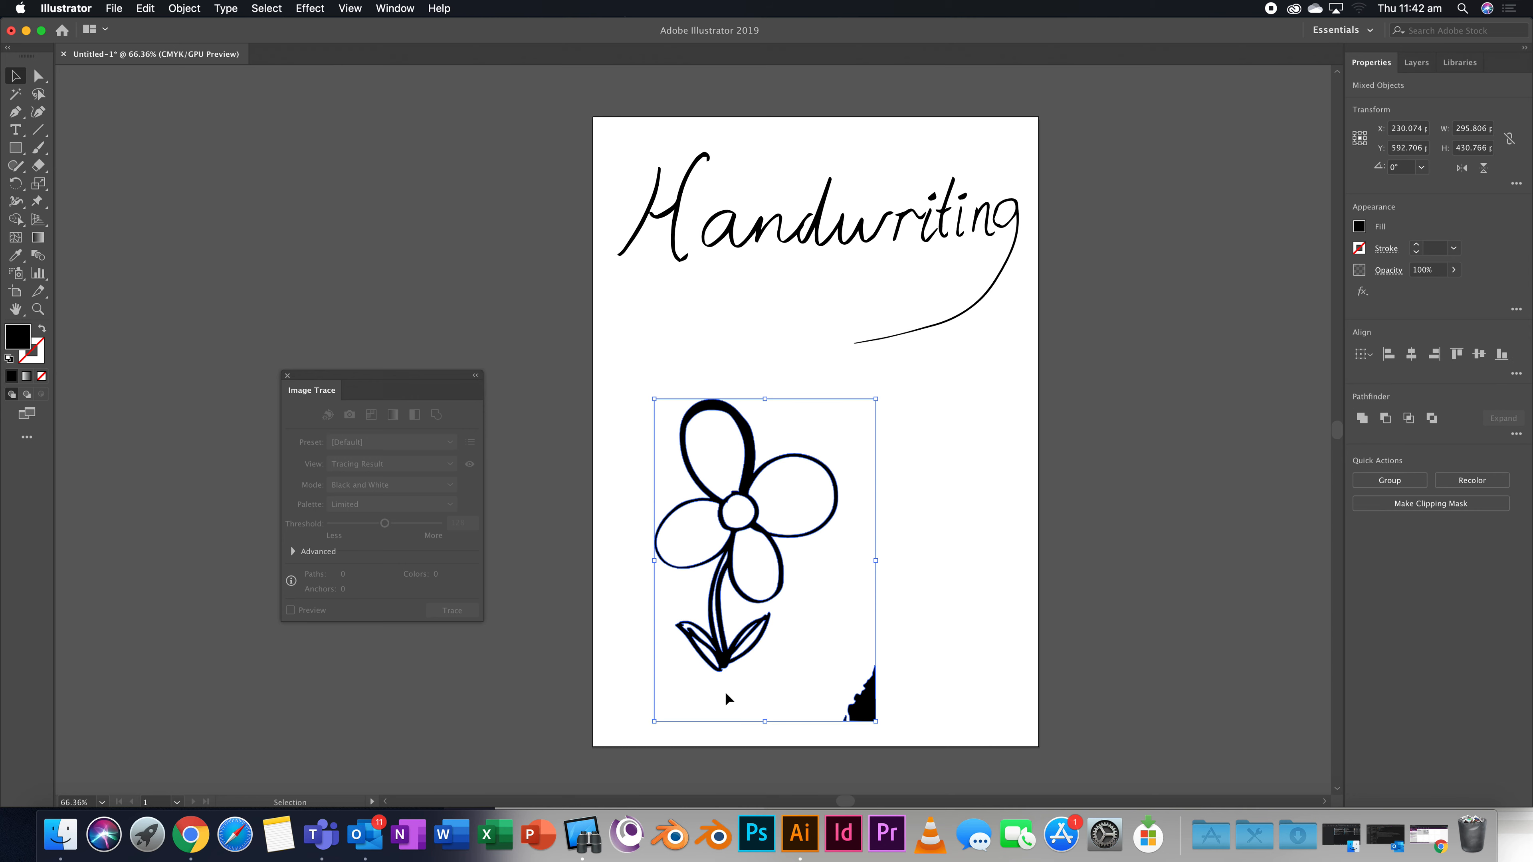
Step: Delete the jagged black patch beside the flower, at the lower corner of the traced photo area
{"action": "left_click", "coordinate": [895, 646]}
{"action": "left_click", "coordinate": [863, 700]}
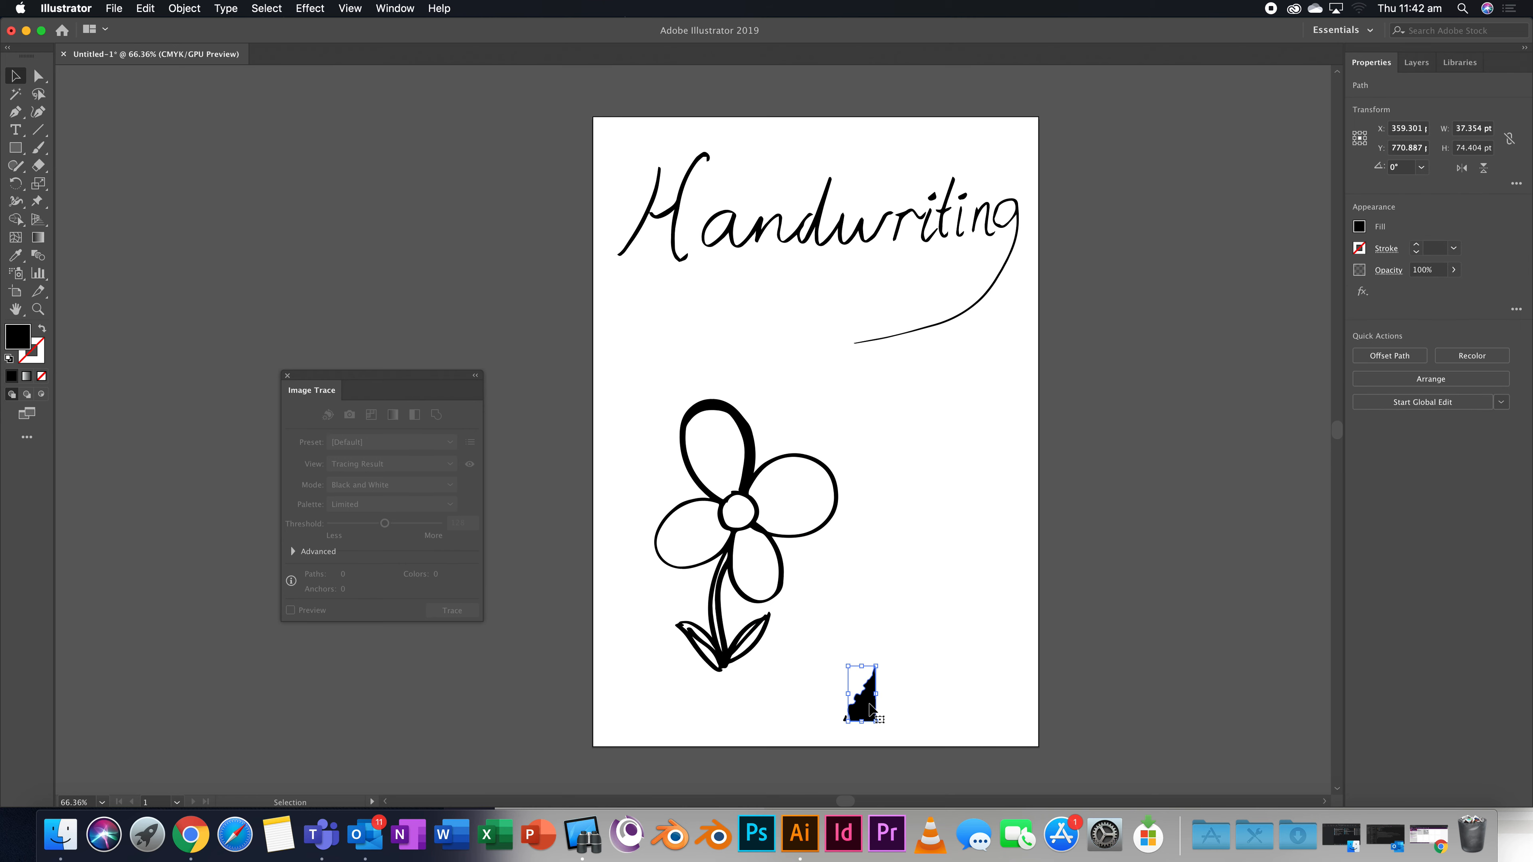
{"action": "key", "text": "Delete"}
Step: Group the flower's paths and move the group up beneath the handwriting, to about X 170 pt, Y 421 pt
{"action": "left_click_drag", "start_coordinate": [610, 378], "coordinate": [910, 697]}
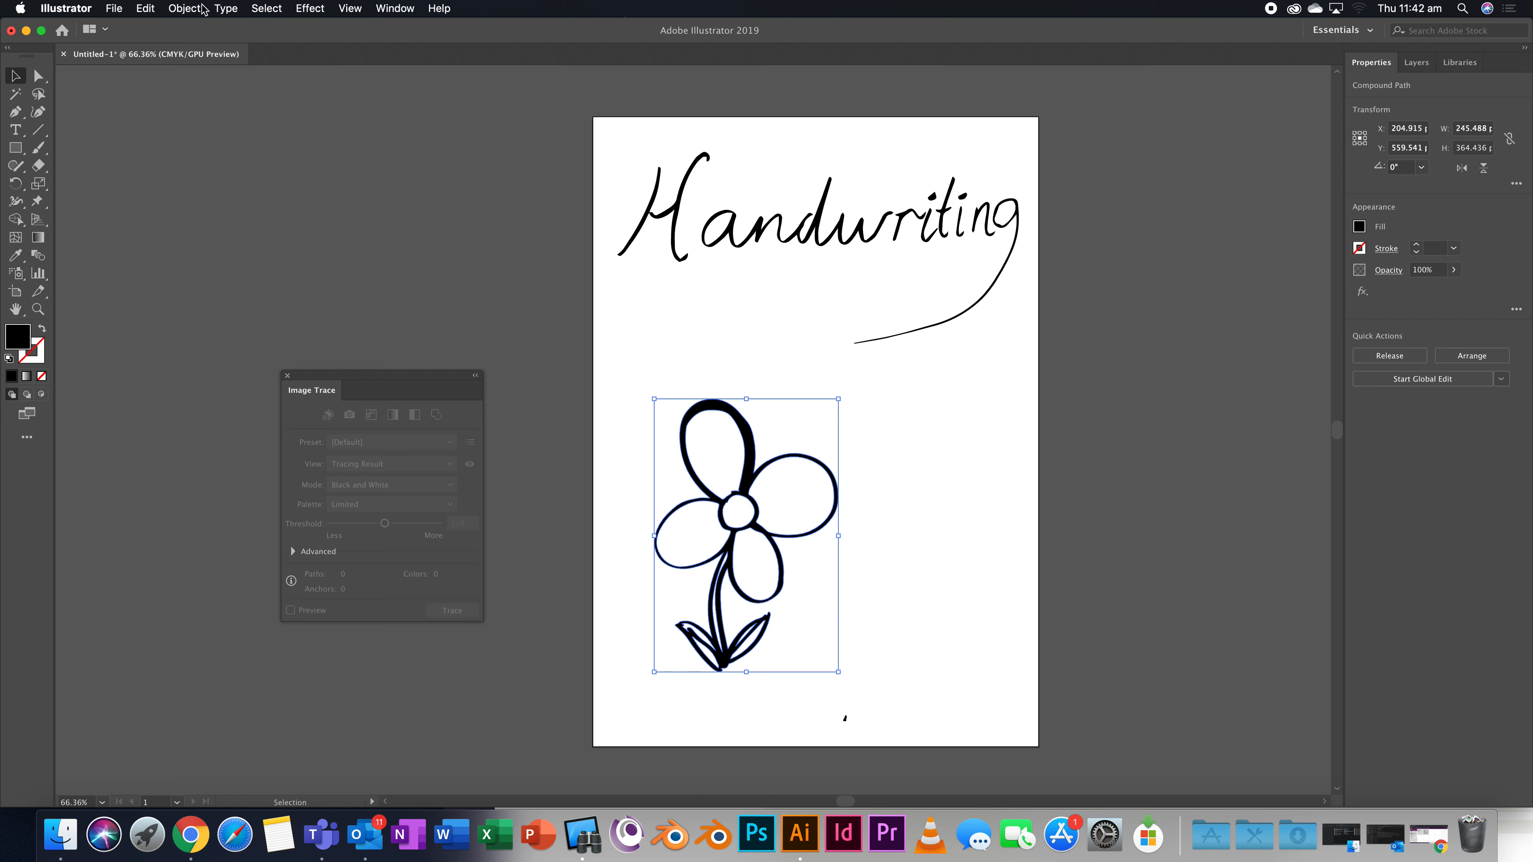
{"action": "left_click", "coordinate": [191, 12]}
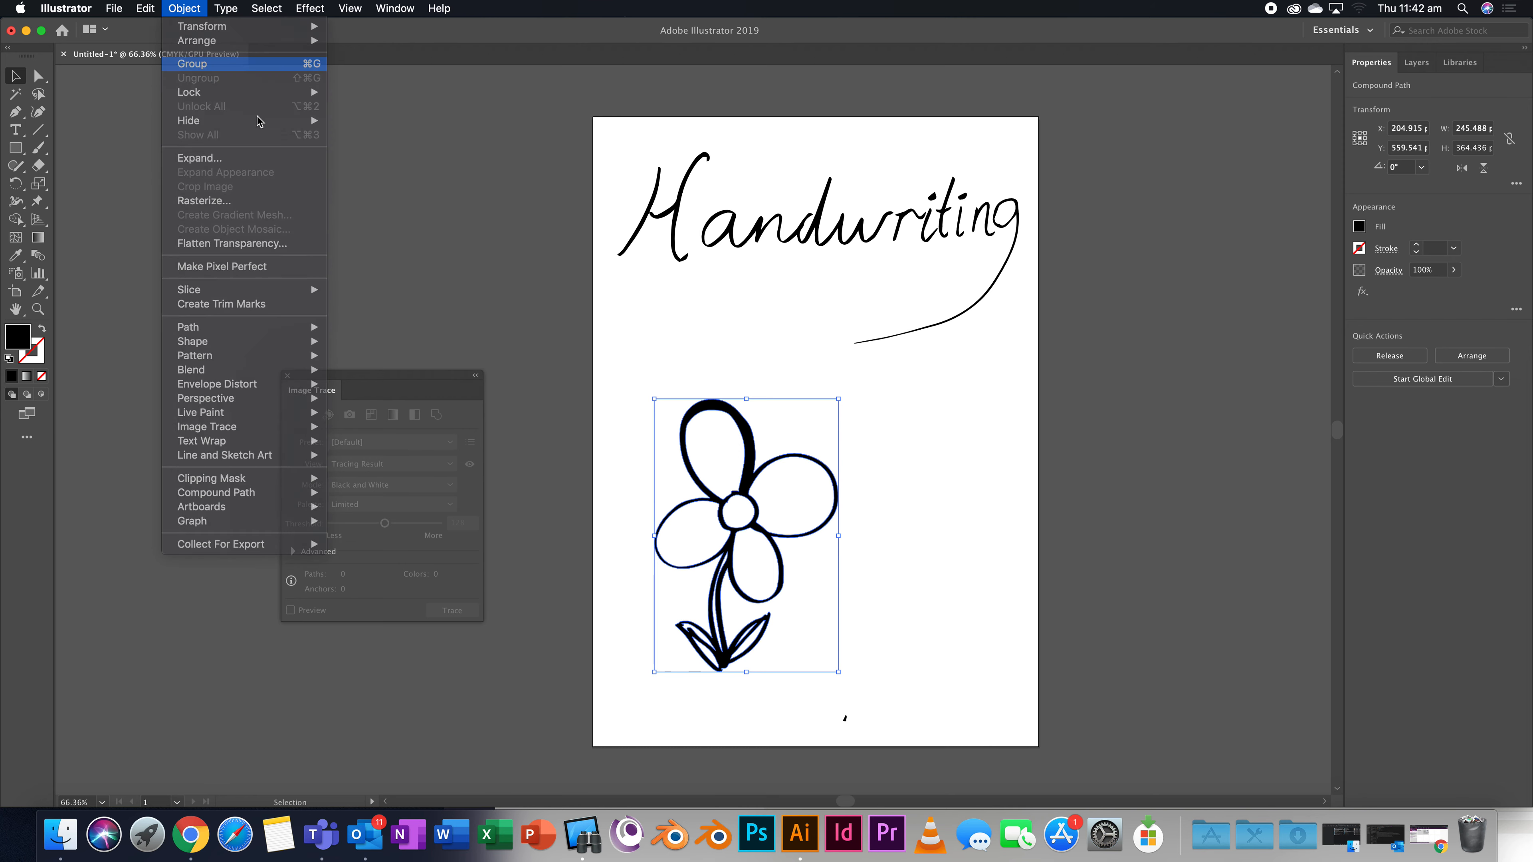
{"action": "left_click", "coordinate": [192, 60]}
{"action": "left_click", "coordinate": [1010, 532]}
{"action": "left_click_drag", "start_coordinate": [753, 517], "coordinate": [730, 414]}
Step: Deselect the flower and delete the small black speck near the artboard's lower edge
{"action": "left_click", "coordinate": [908, 458]}
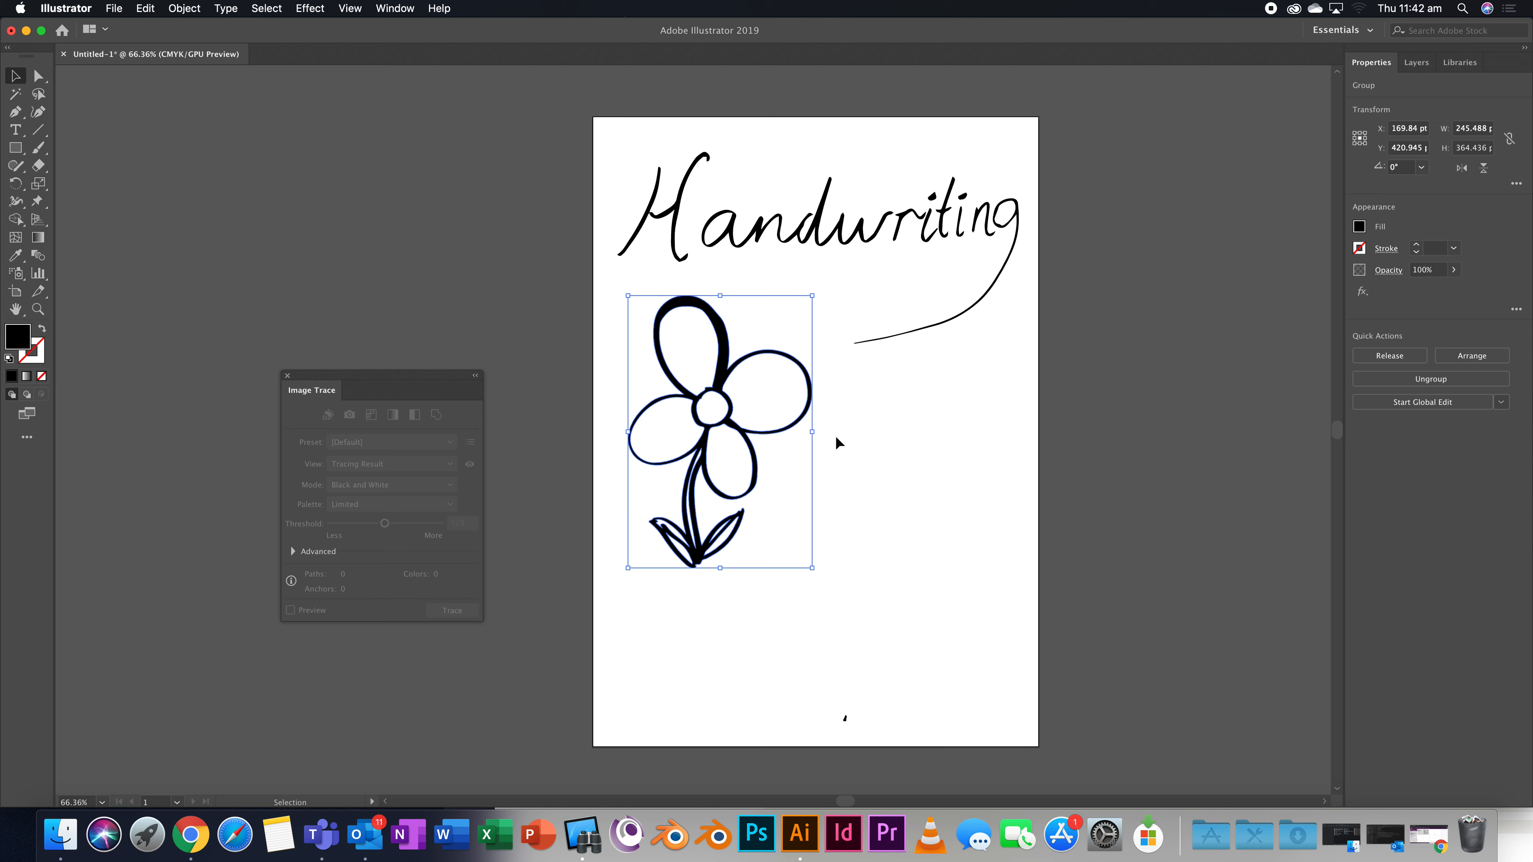
{"action": "left_click", "coordinate": [855, 730]}
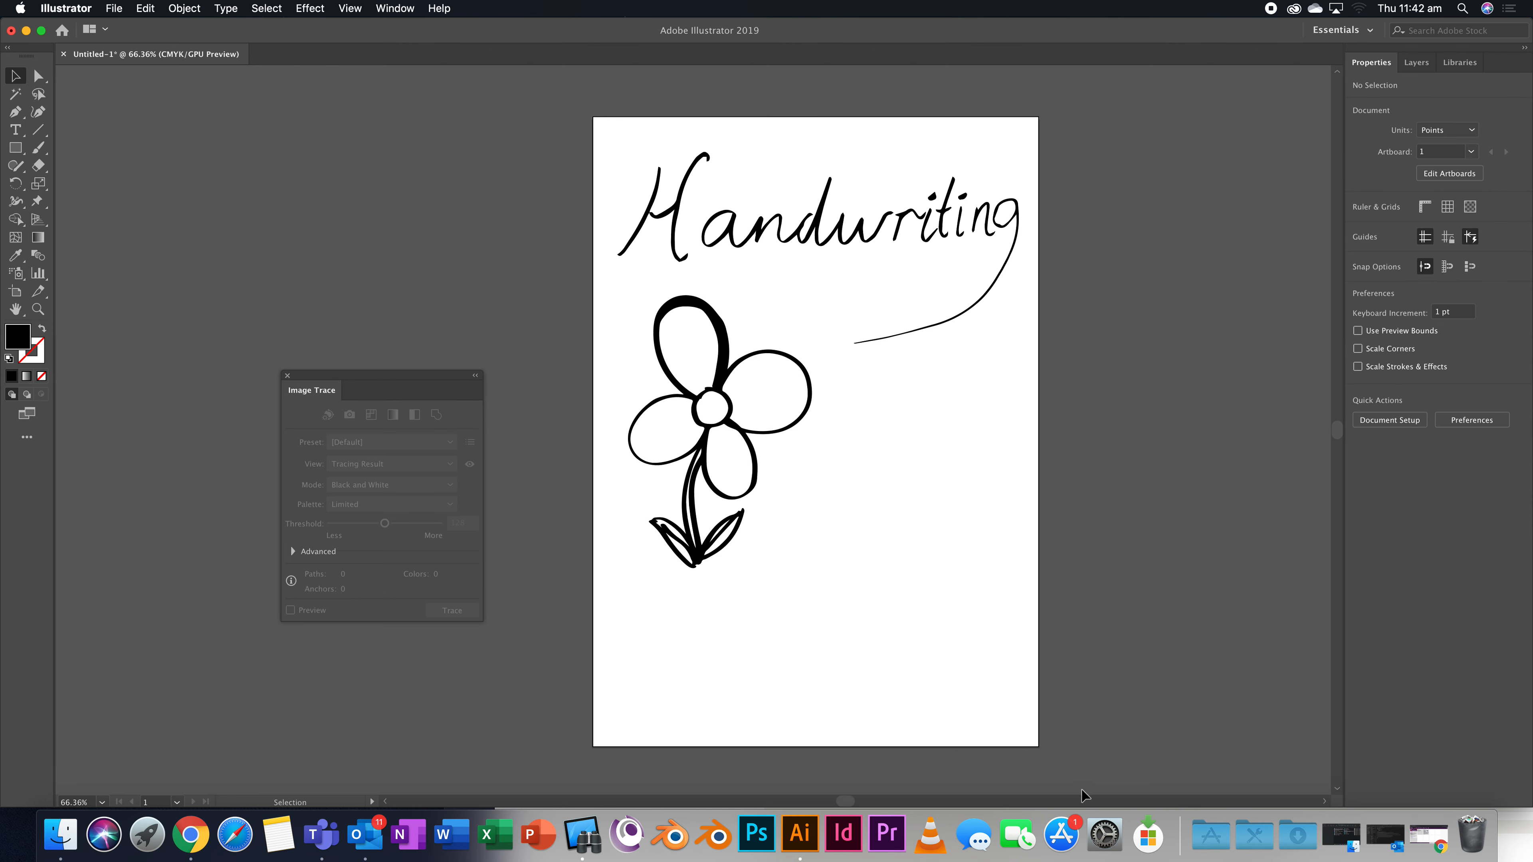
{"action": "key", "text": "super+shift+5"}
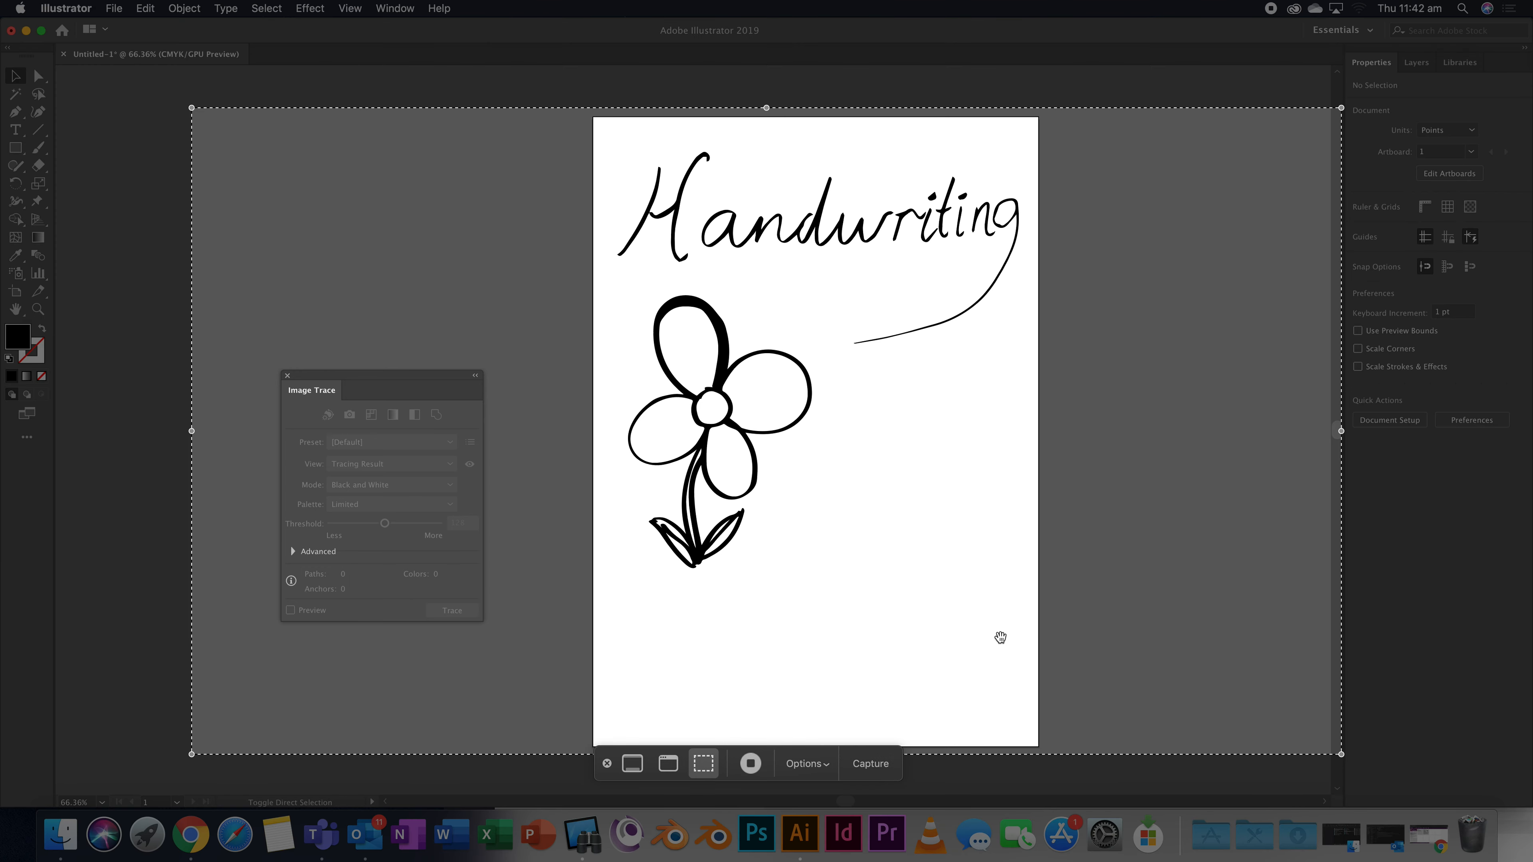